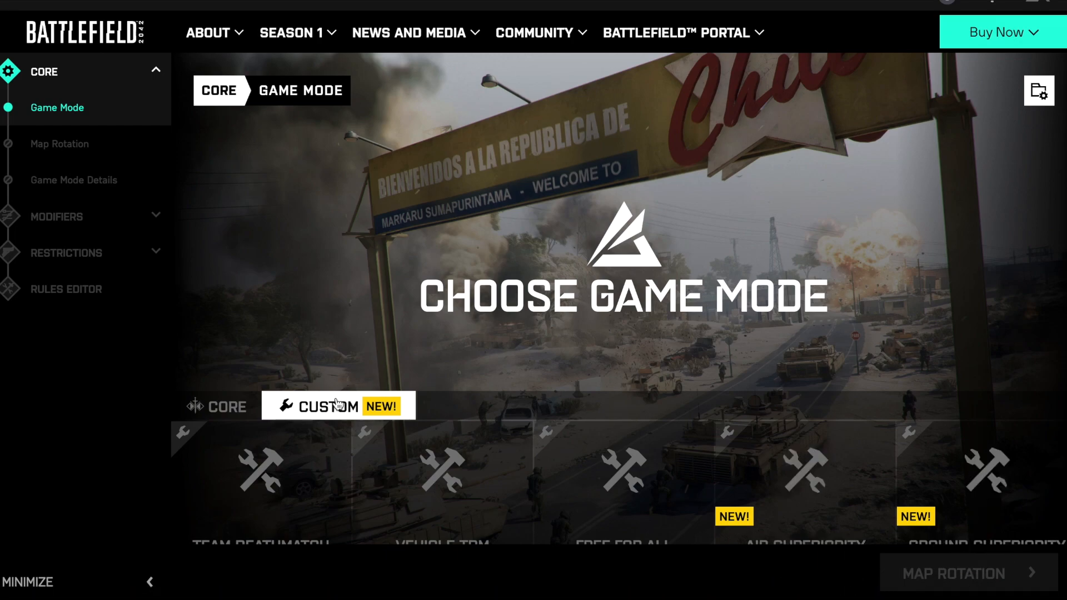
- Select the Air Superiority custom game mode for the experience
scroll(337, 405, "down", 2)
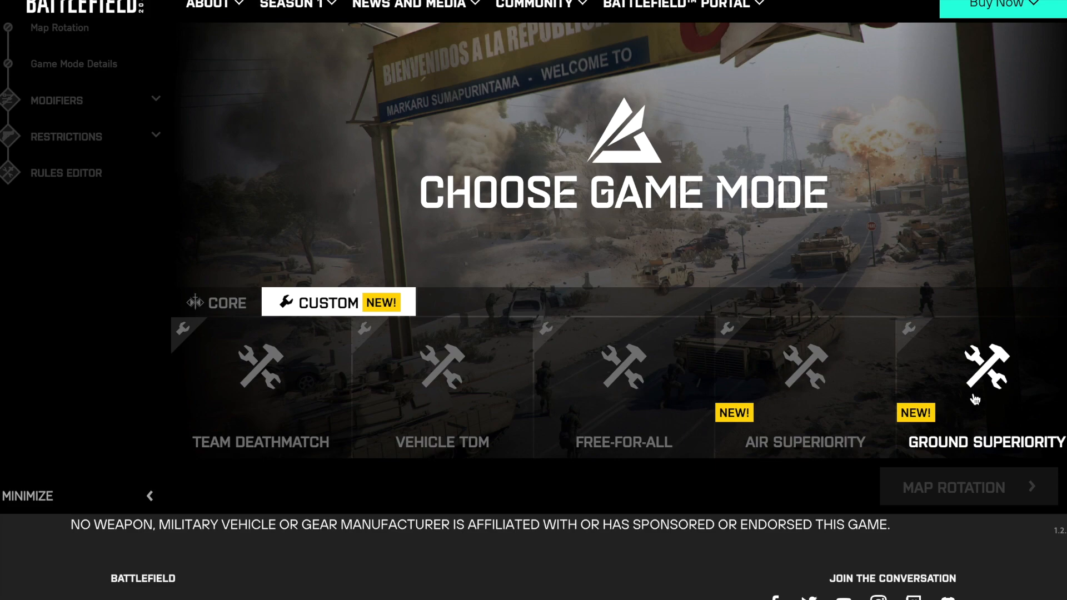
left_click(388, 381)
scroll(388, 380, "down", 1)
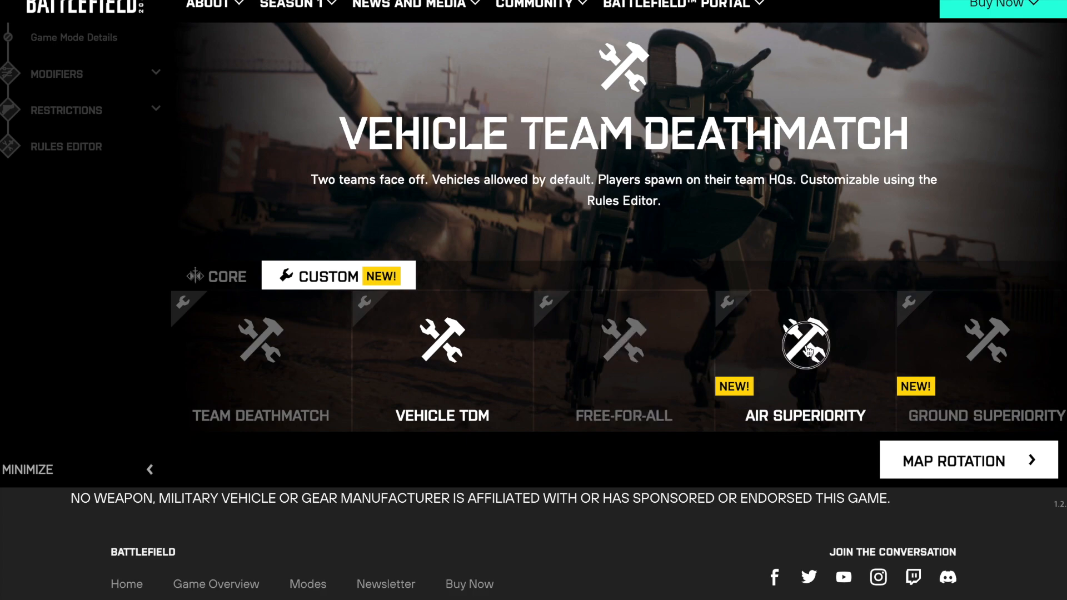
left_click(807, 351)
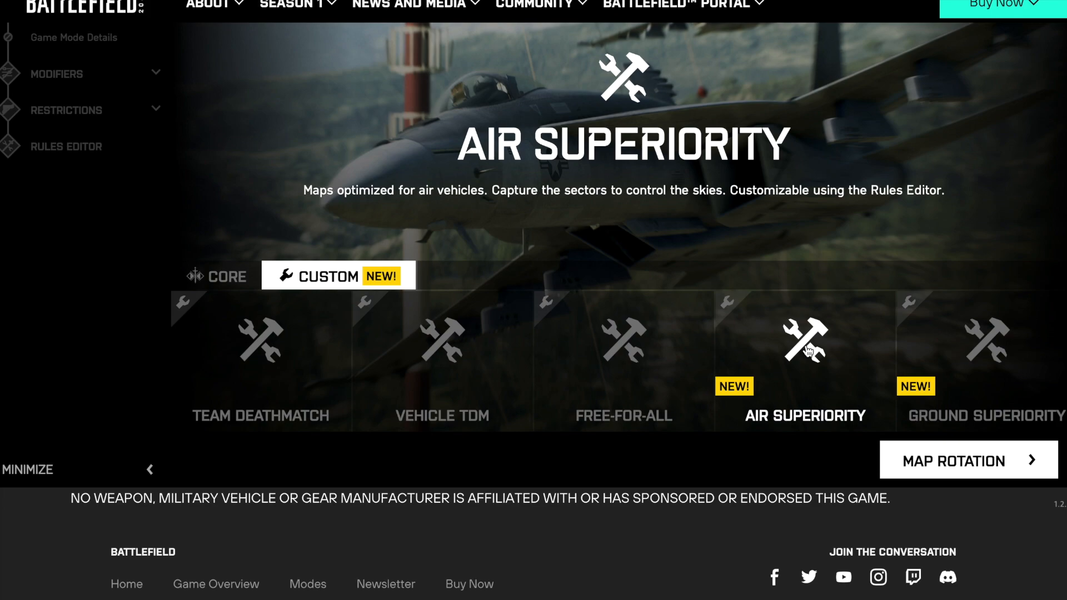
scroll(781, 365, "up", 1)
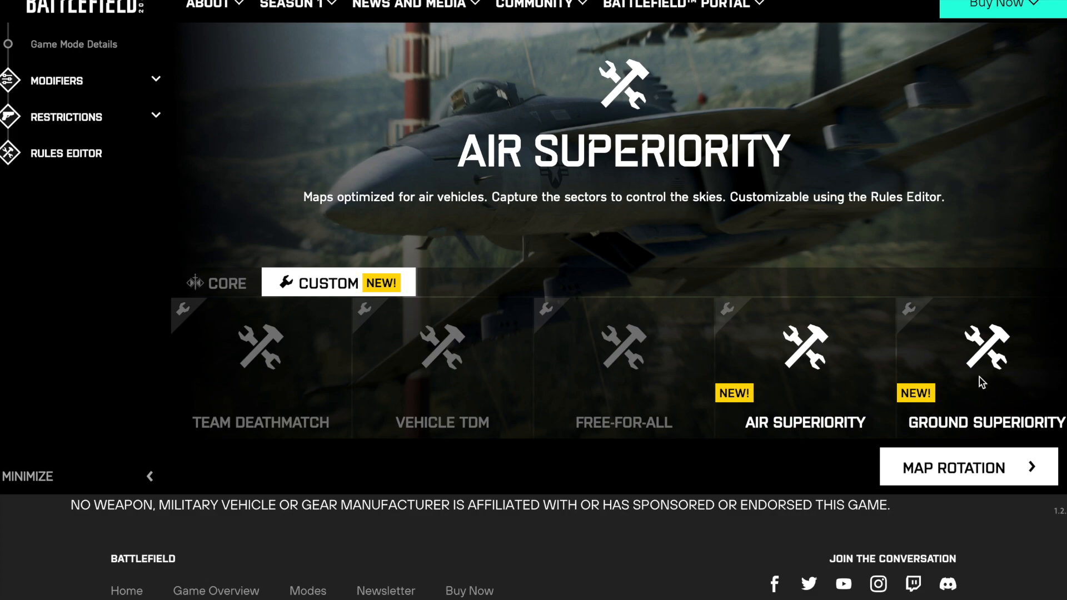
scroll(69, 312, "up", 3)
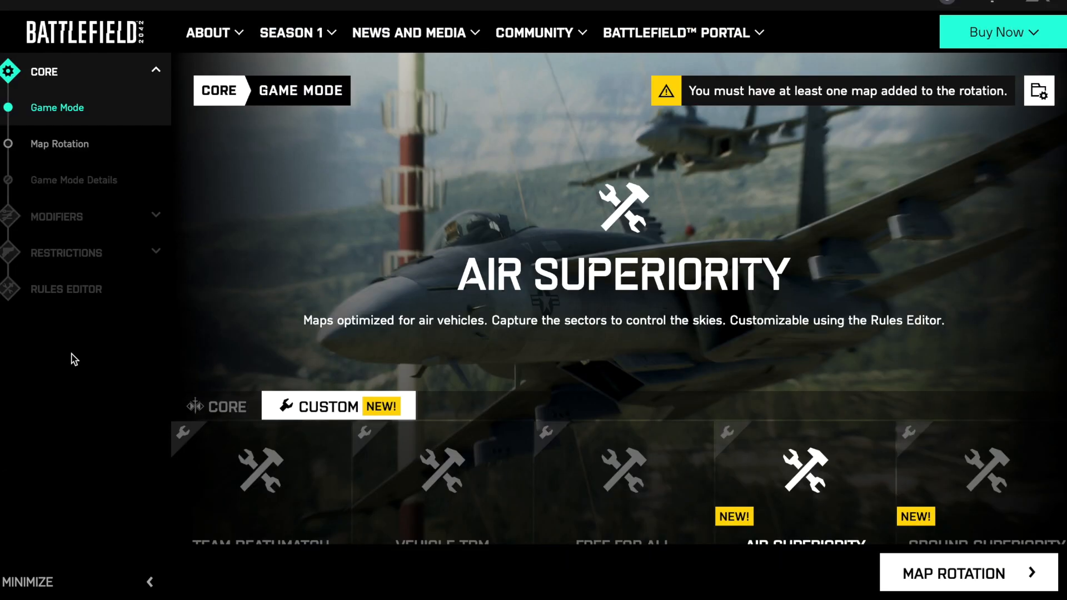
- Examine which maps are available for the map rotation in Air Superiority mode
left_click(70, 148)
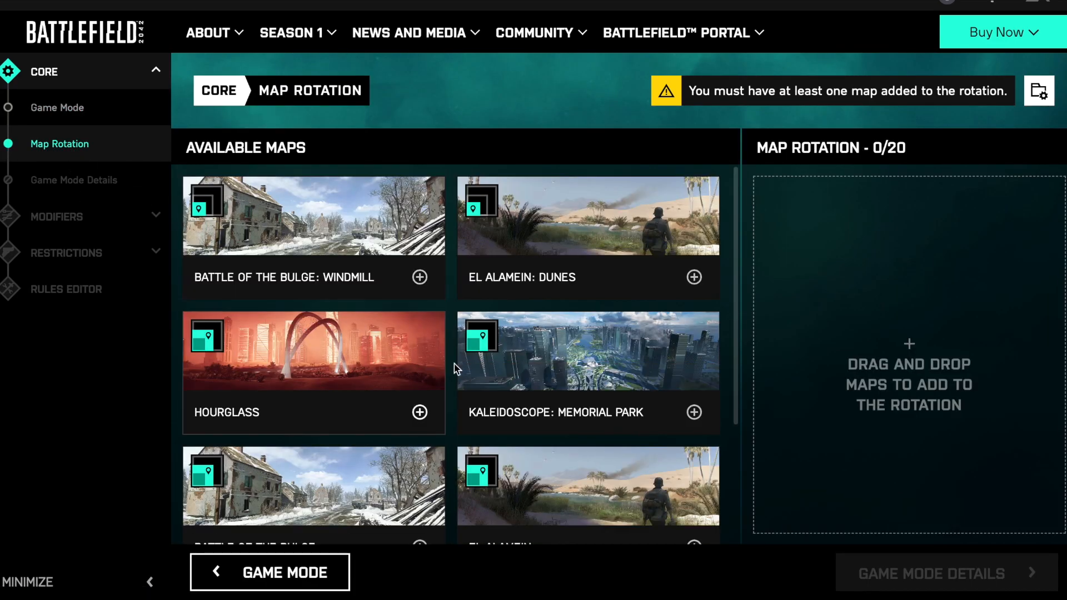
scroll(495, 385, "down", 3)
scroll(495, 385, "up", 3)
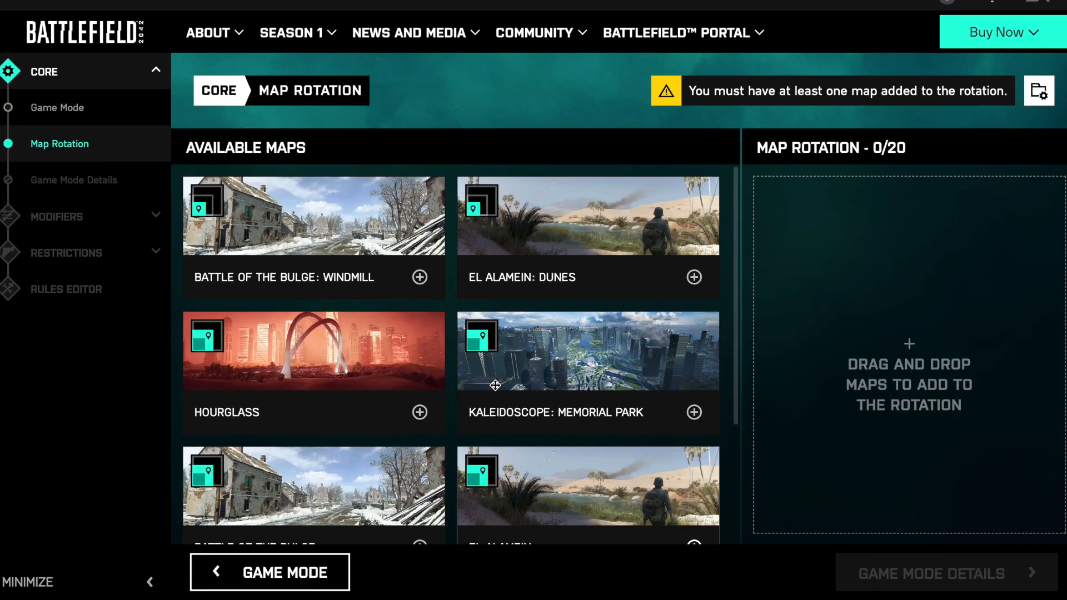
scroll(346, 312, "down", 3)
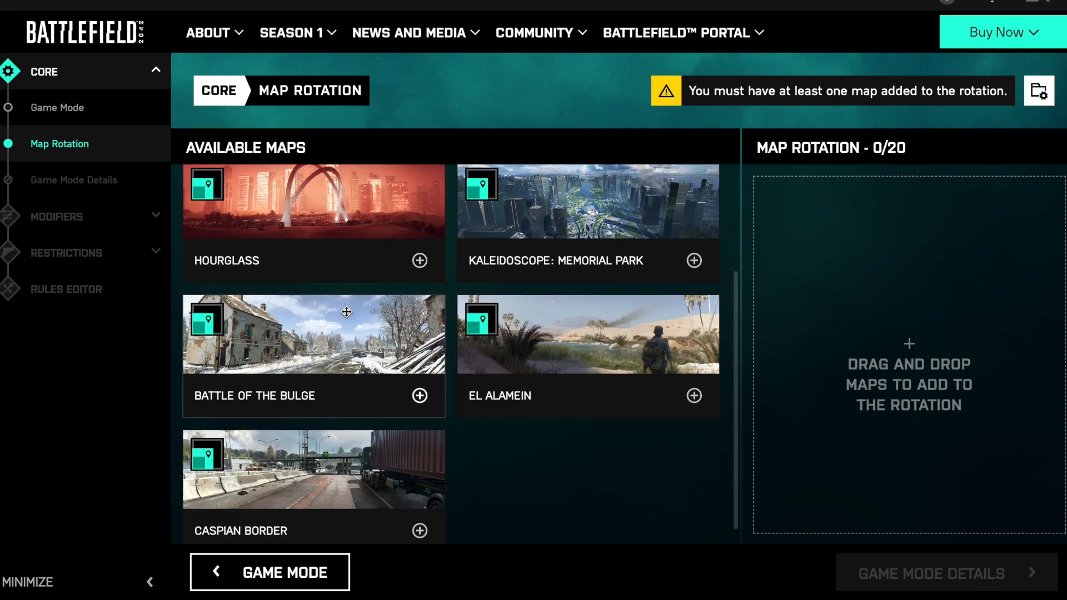
scroll(334, 363, "up", 3)
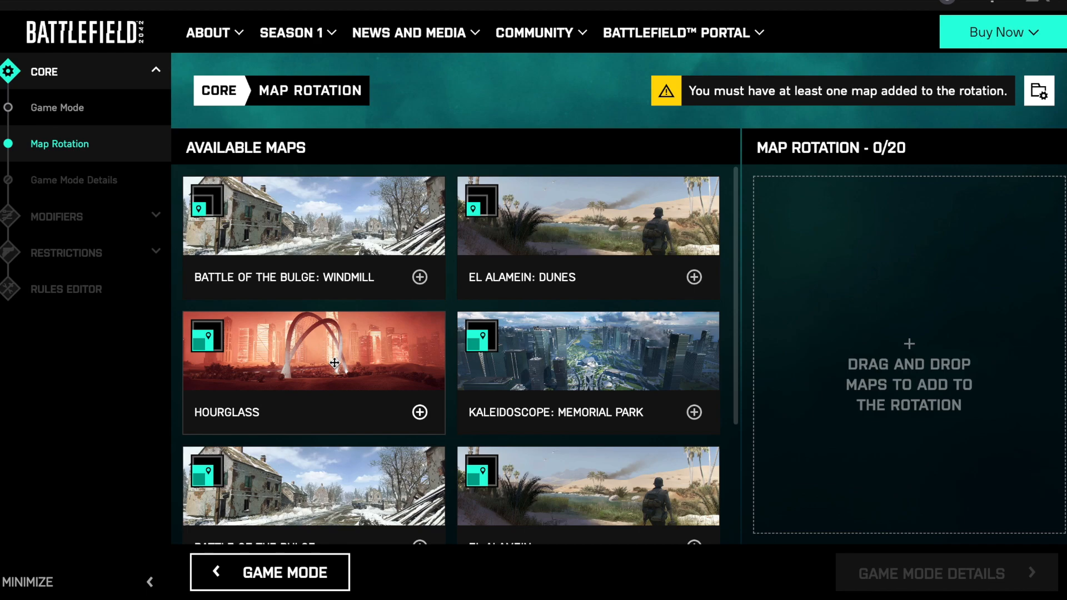
scroll(334, 363, "down", 3)
scroll(334, 363, "up", 2)
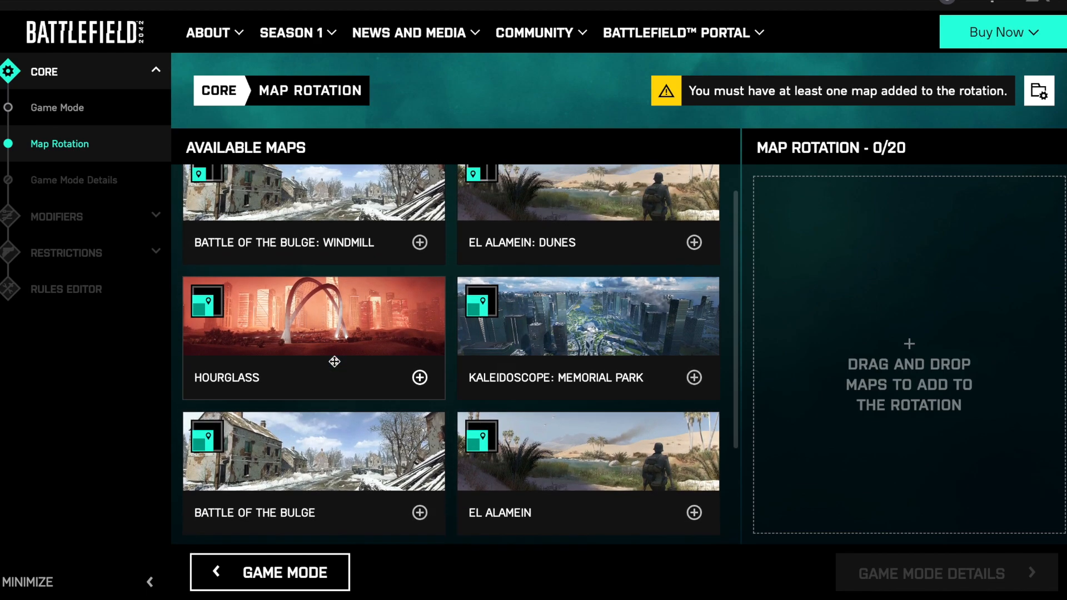
- Check the maps available under the Ground Superiority game mode, and switch the mode back to Air Superiority
left_click(55, 111)
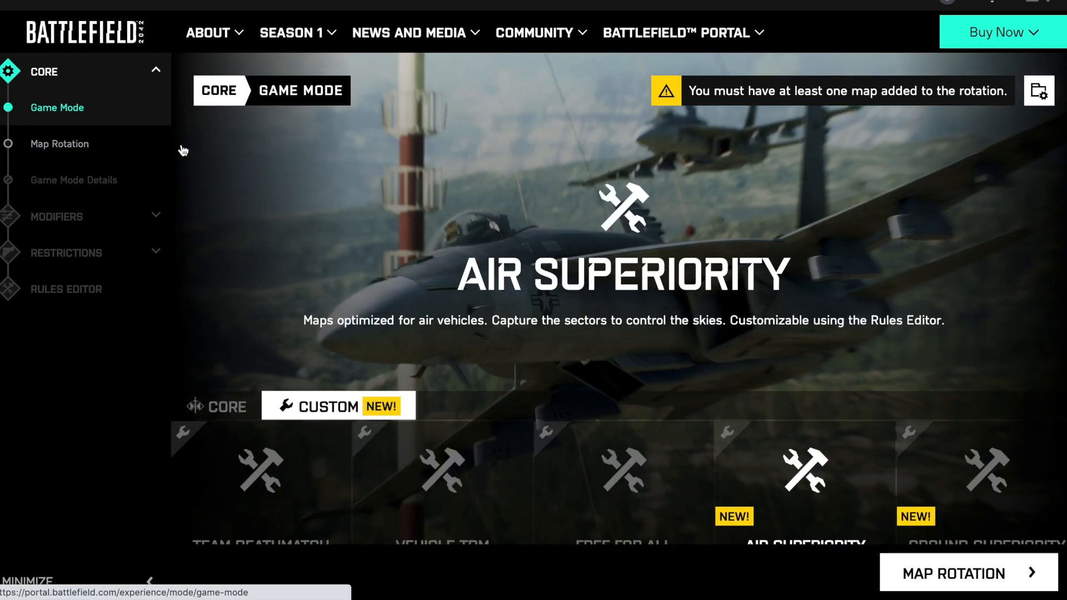
left_click(964, 474)
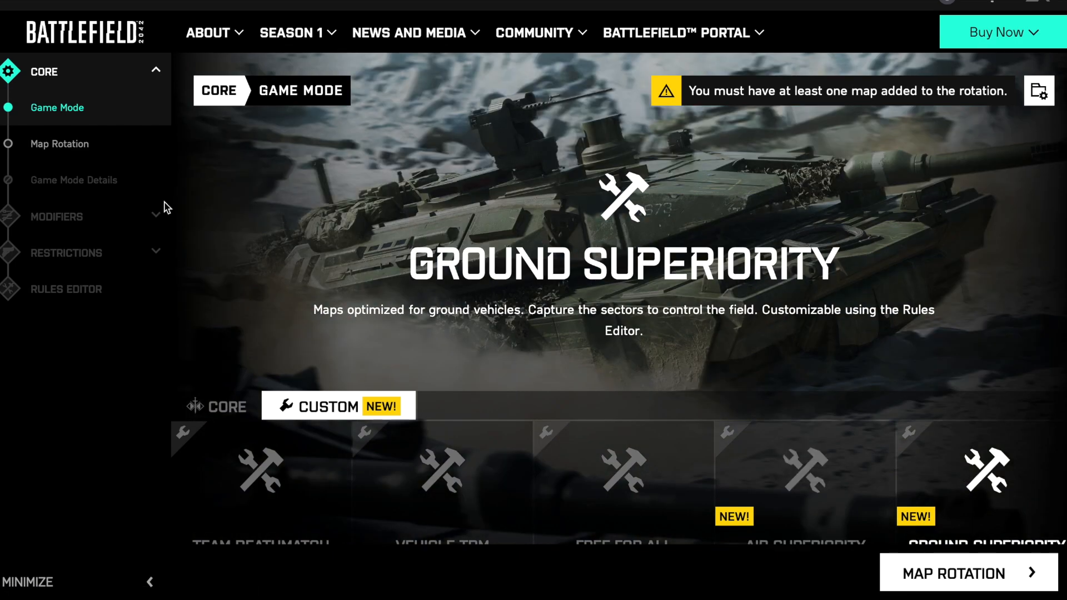
left_click(68, 149)
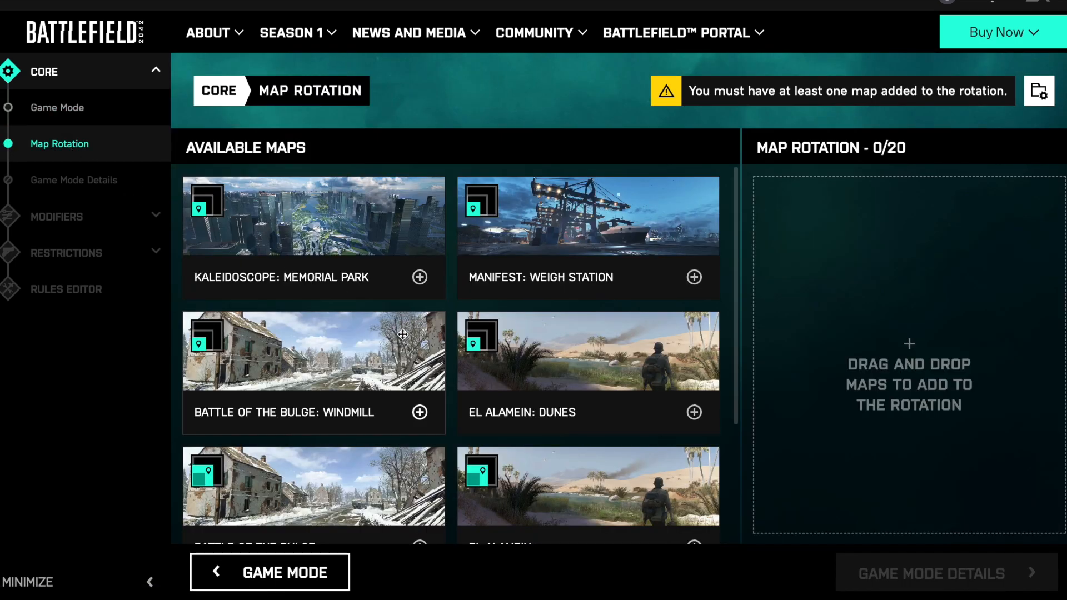
scroll(403, 334, "down", 3)
scroll(402, 334, "up", 3)
left_click(89, 107)
left_click(751, 445)
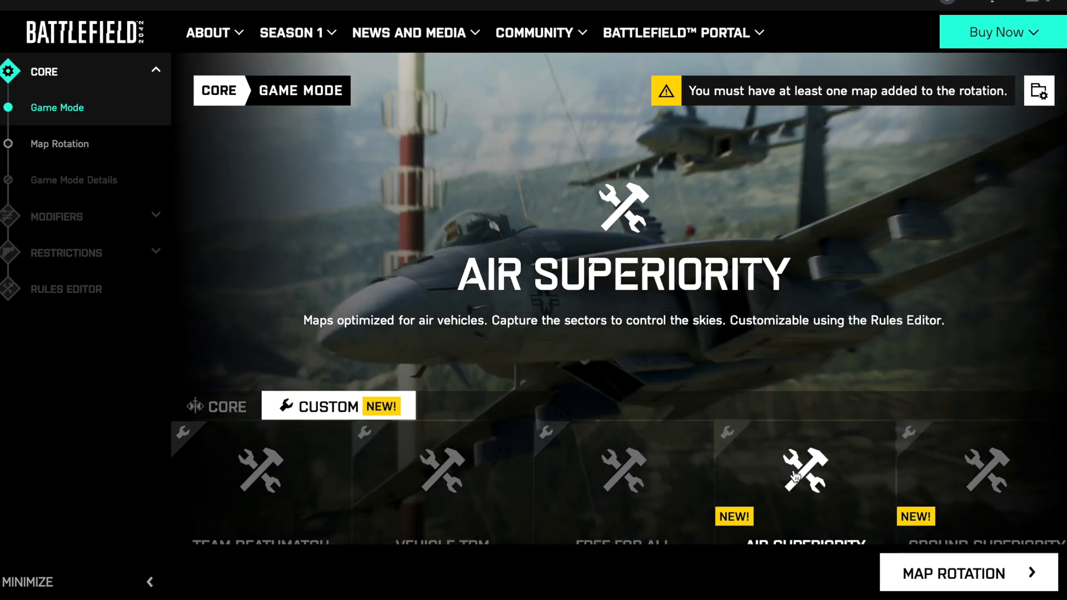
- Look through the available Air Superiority maps and add Battle of the Bulge: Windmill to the map rotation
left_click(55, 144)
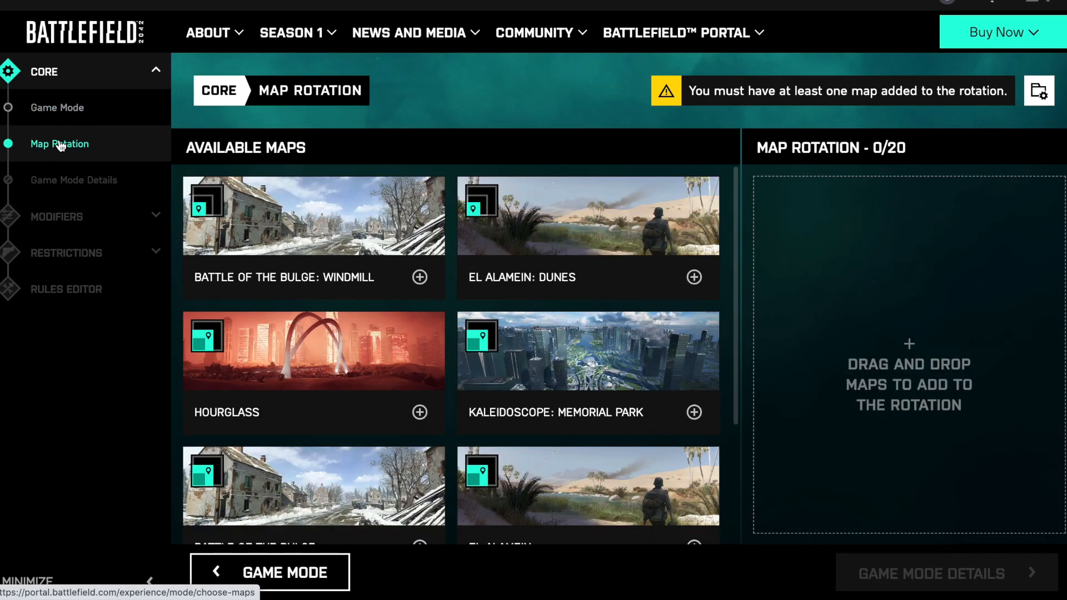
scroll(417, 346, "down", 3)
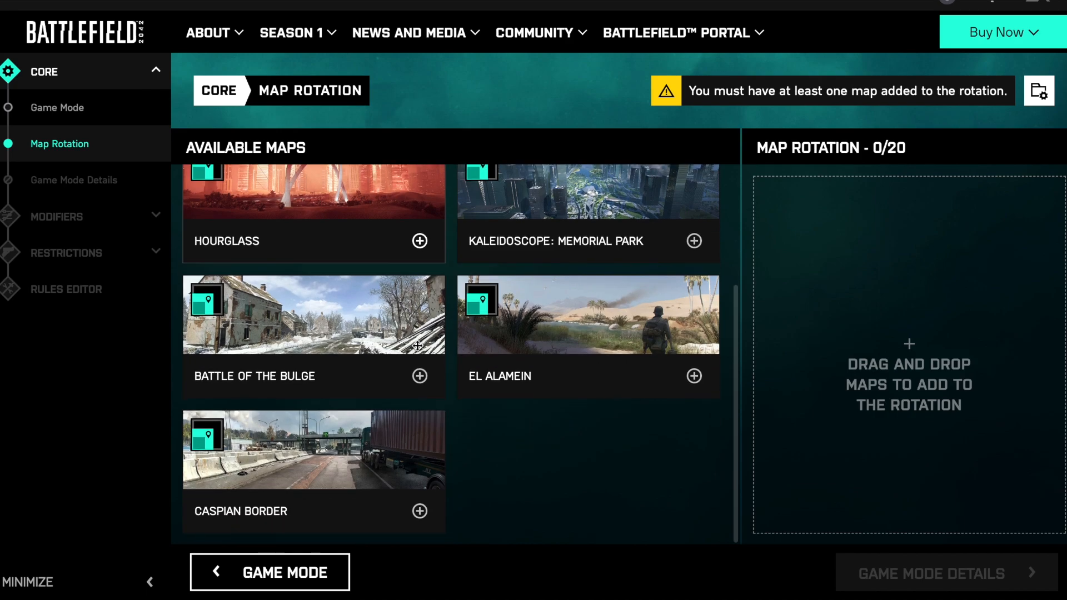
scroll(418, 345, "up", 3)
scroll(417, 346, "down", 3)
scroll(417, 345, "up", 2)
scroll(418, 346, "up", 1)
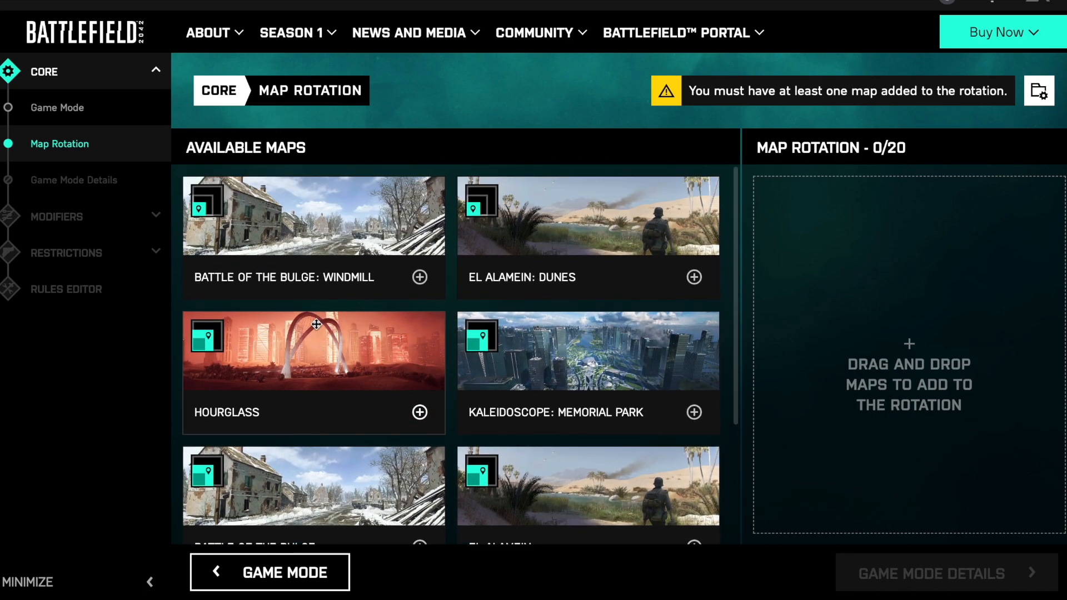
scroll(316, 324, "down", 3)
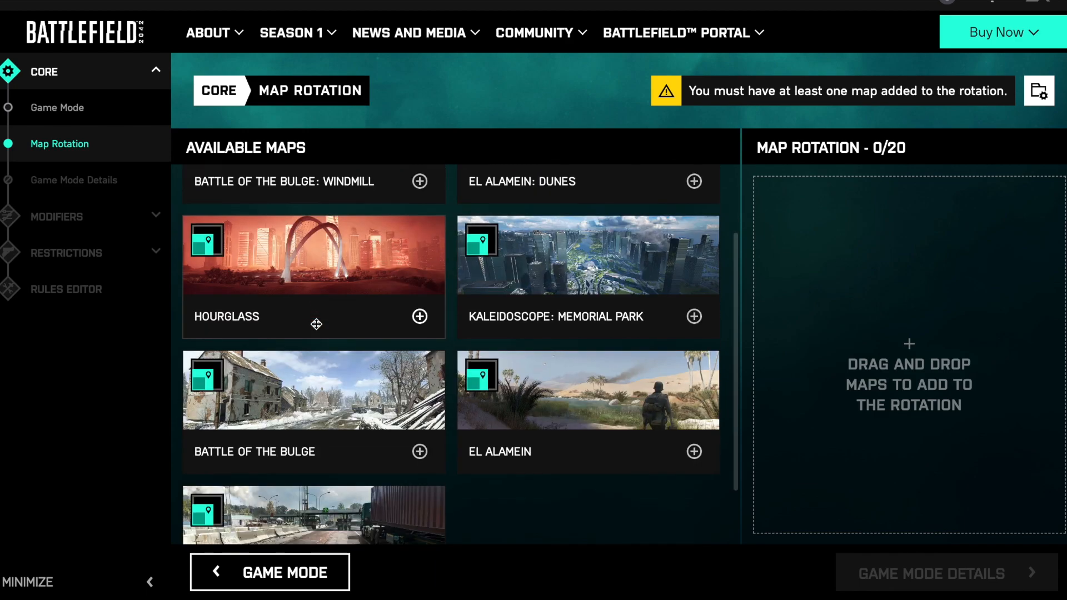
scroll(316, 325, "up", 3)
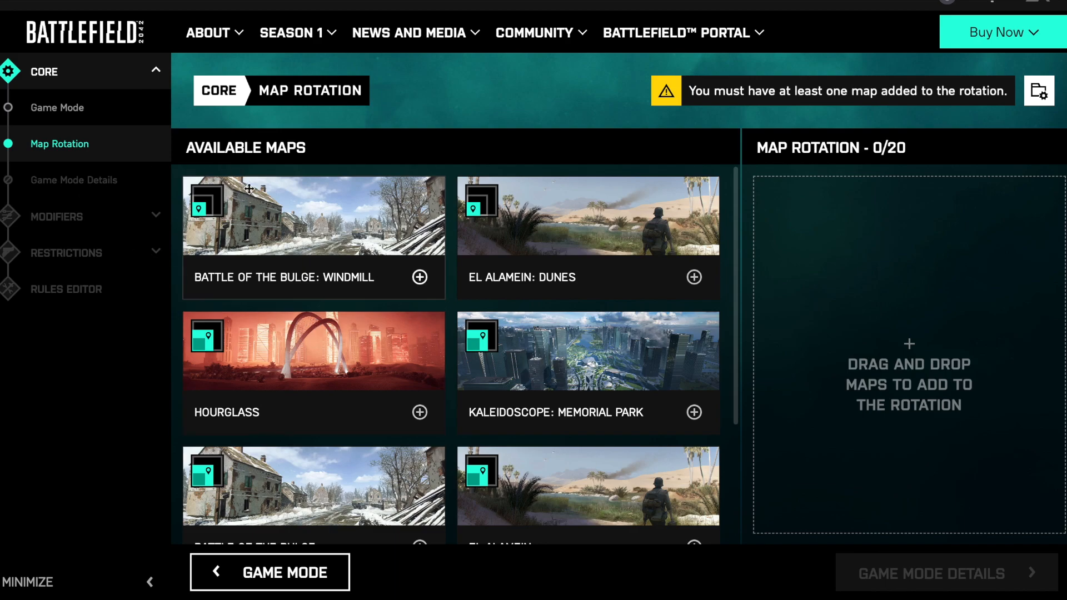
left_click(419, 277)
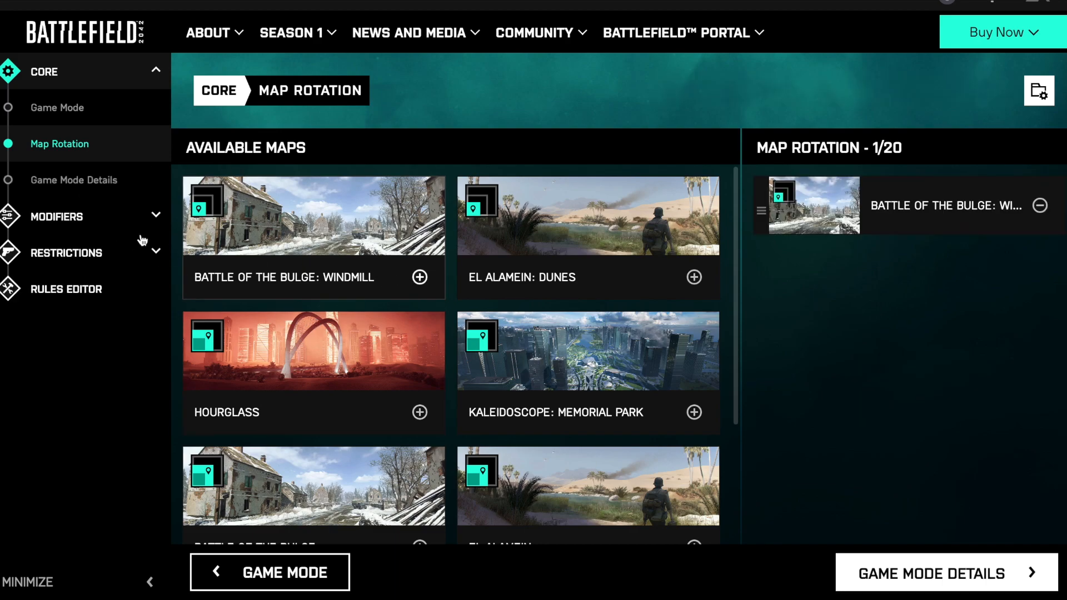
- Read the description of On-Foot Deployment in the soldier modifiers and turn that setting off for both teams
left_click(55, 181)
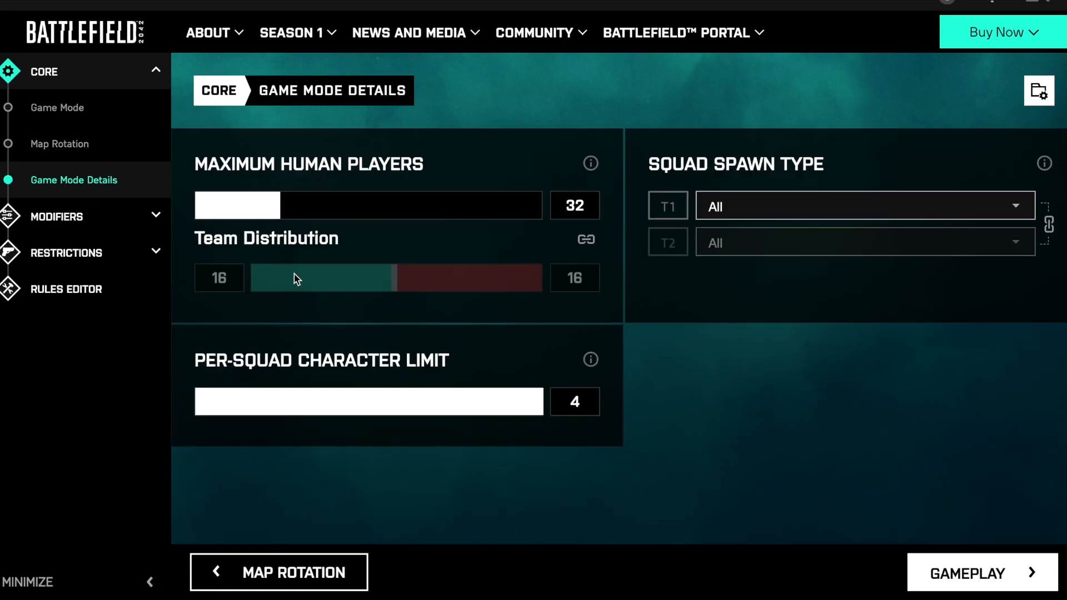
left_click(123, 226)
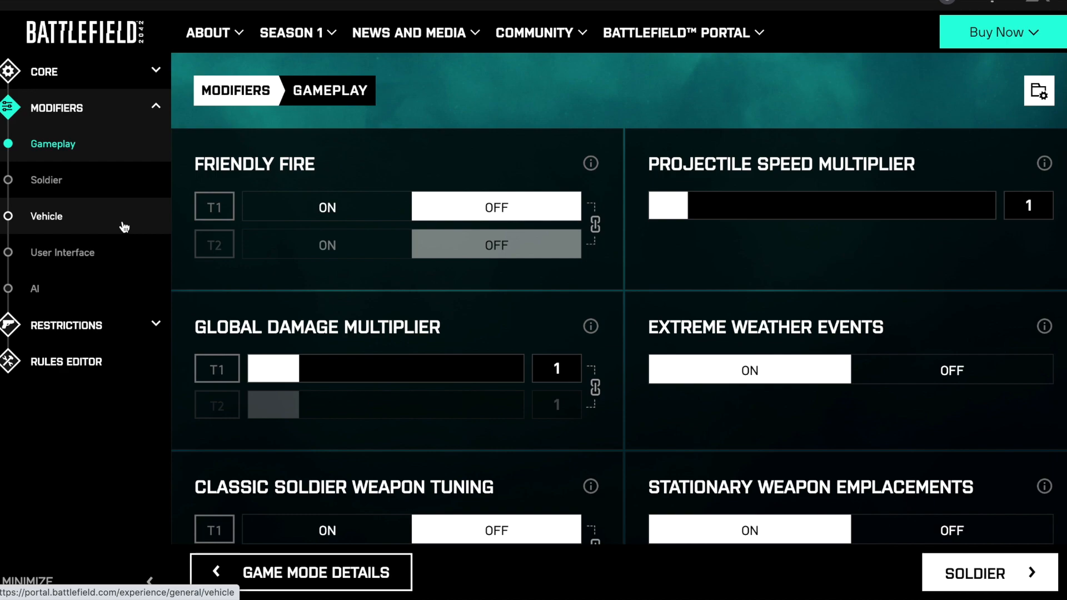
left_click(72, 179)
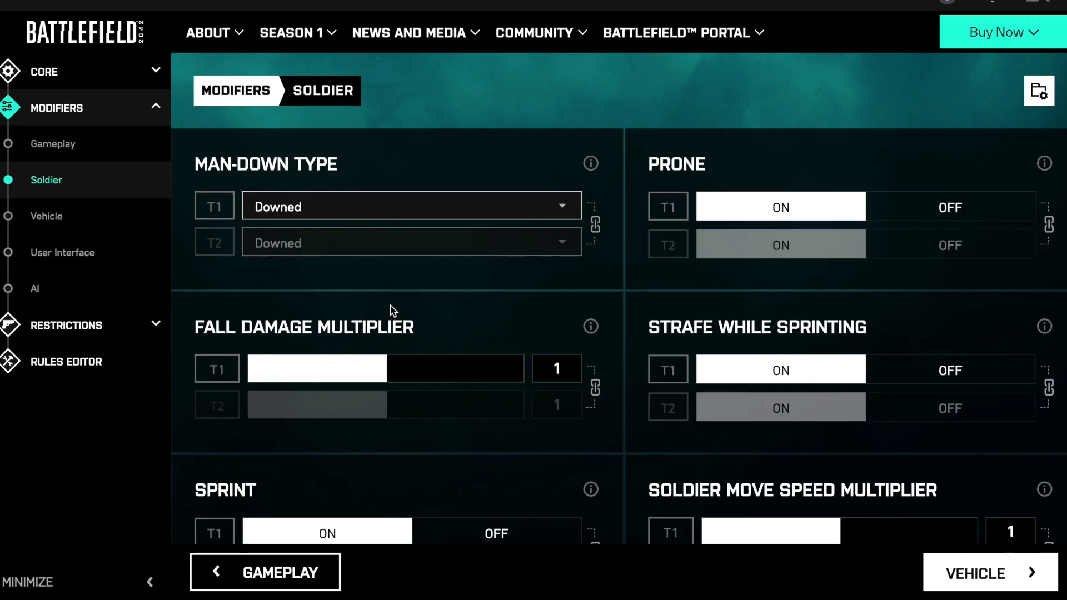
scroll(389, 311, "down", 4)
scroll(390, 305, "down", 6)
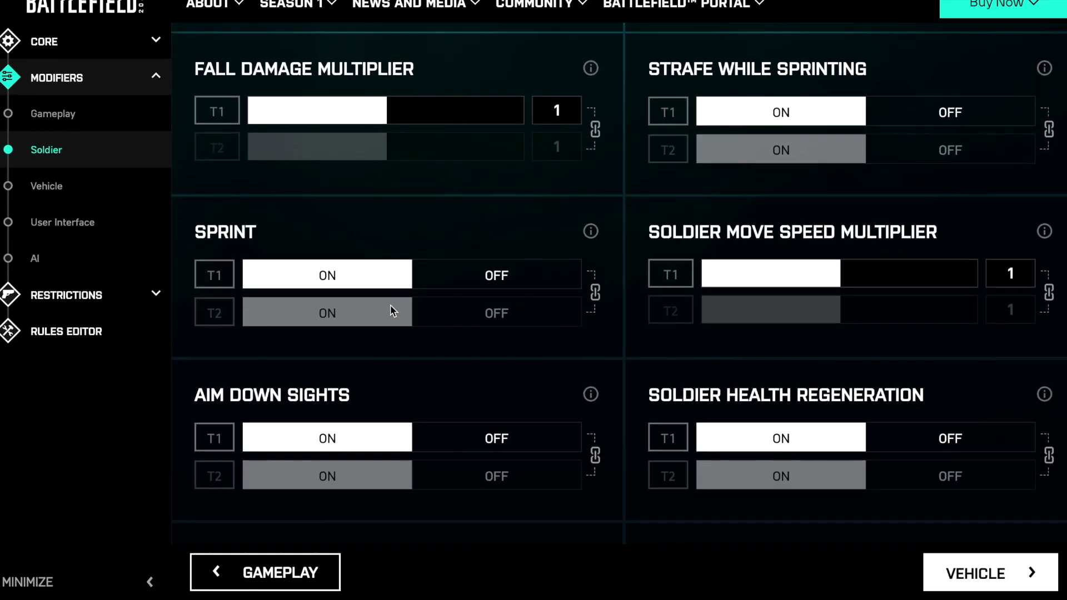
scroll(394, 310, "down", 6)
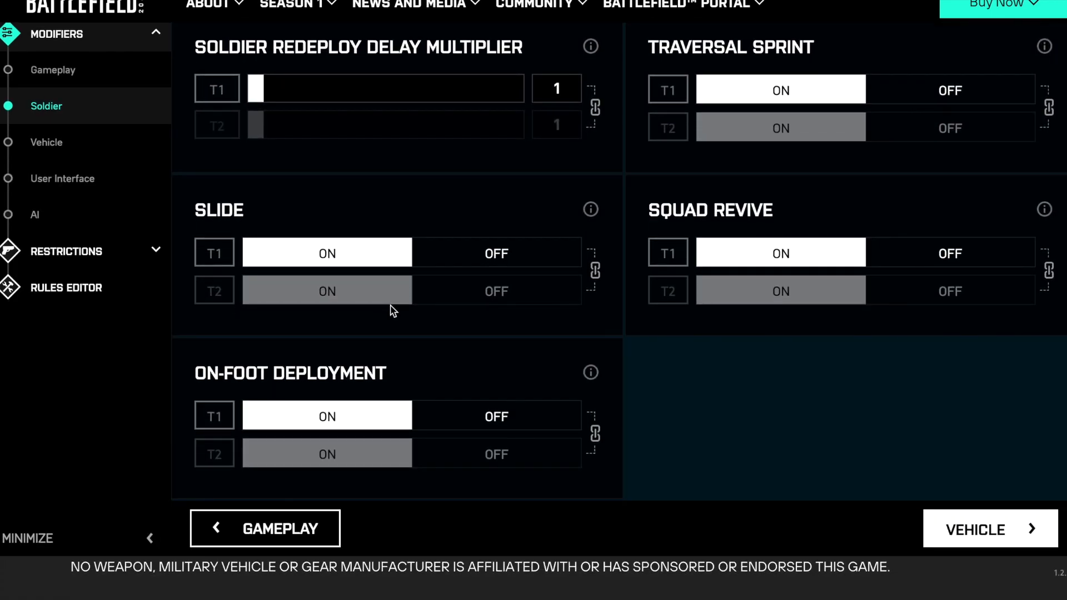
scroll(394, 310, "up", 2)
scroll(393, 310, "down", 2)
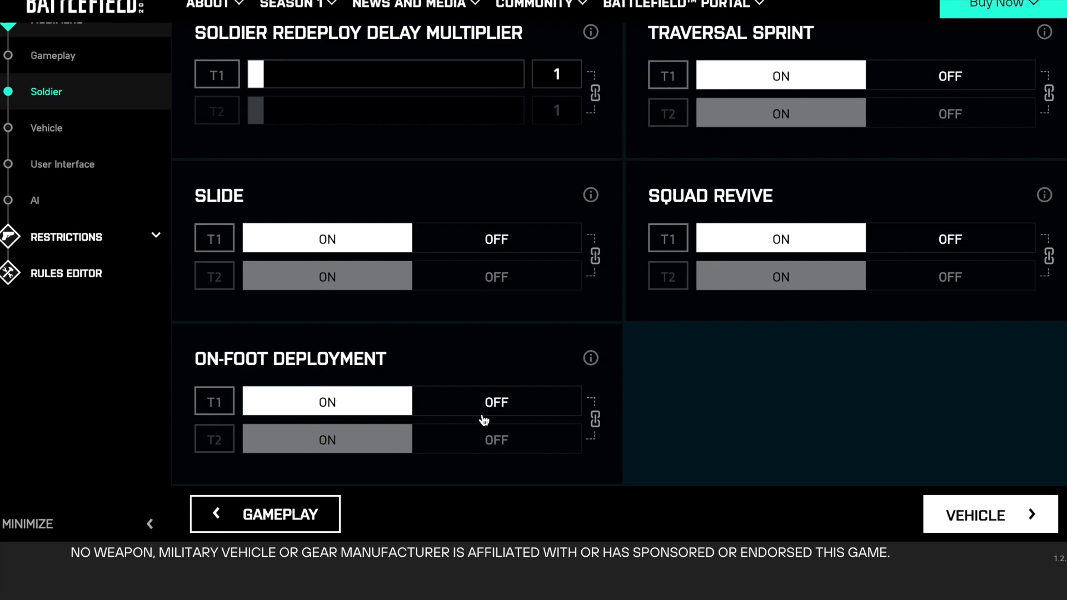
left_click(591, 360)
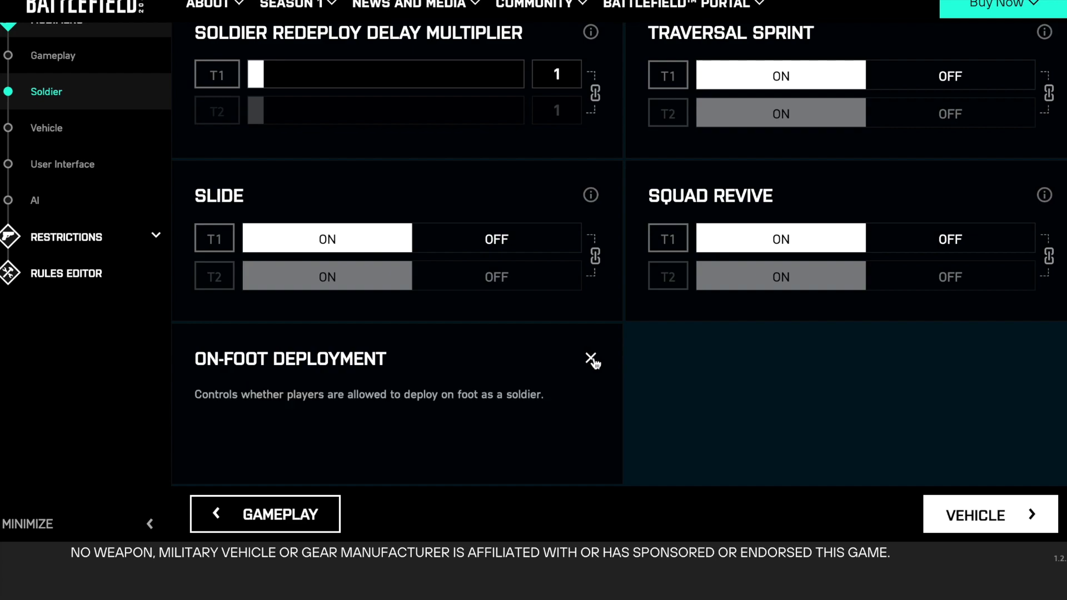
left_click(591, 360)
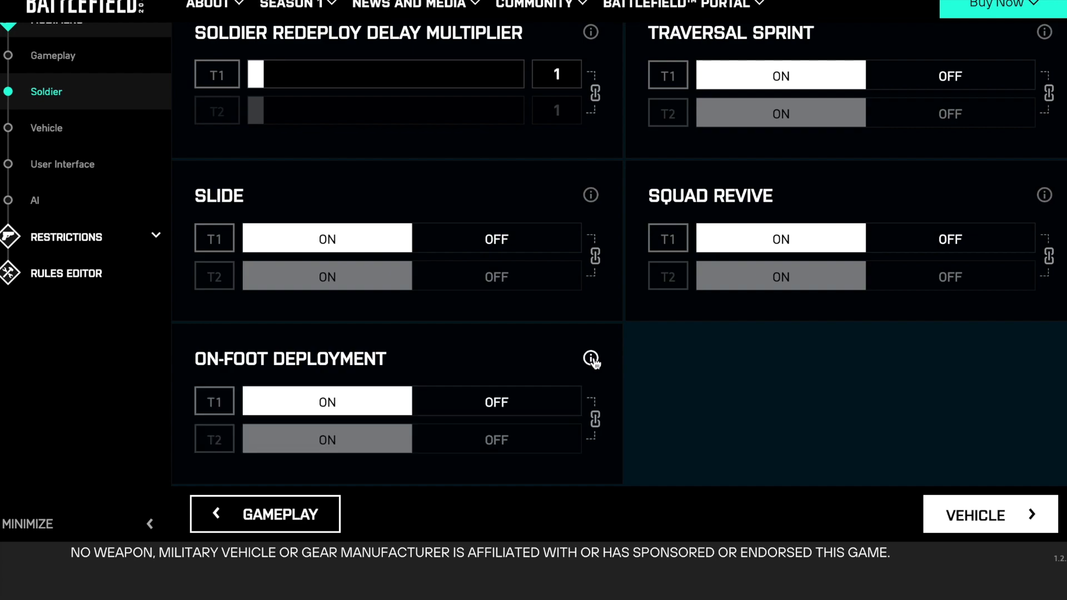
left_click(487, 399)
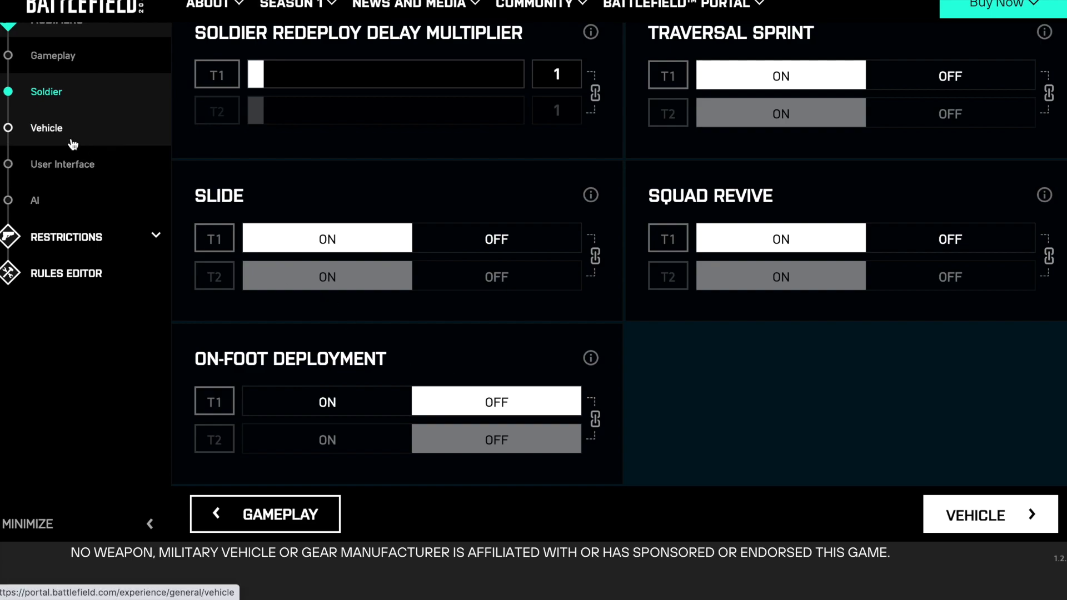
- Set the Vehicle Spawn Delay Multiplier to 0 for both teams and review the Combat Vehicle Spawn Type options
left_click(46, 128)
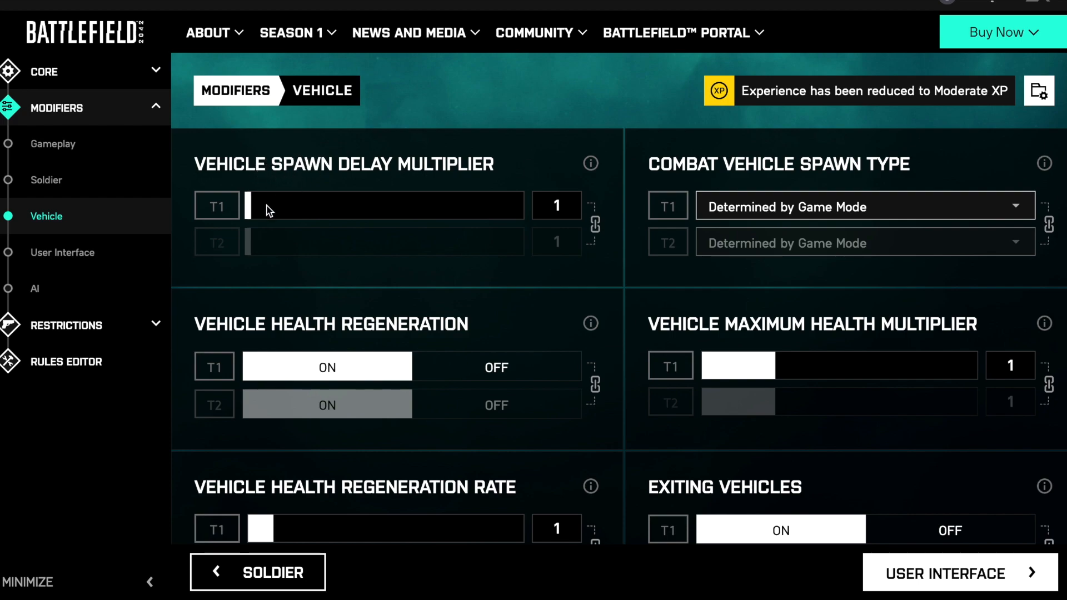
left_click_drag(246, 211, 226, 210)
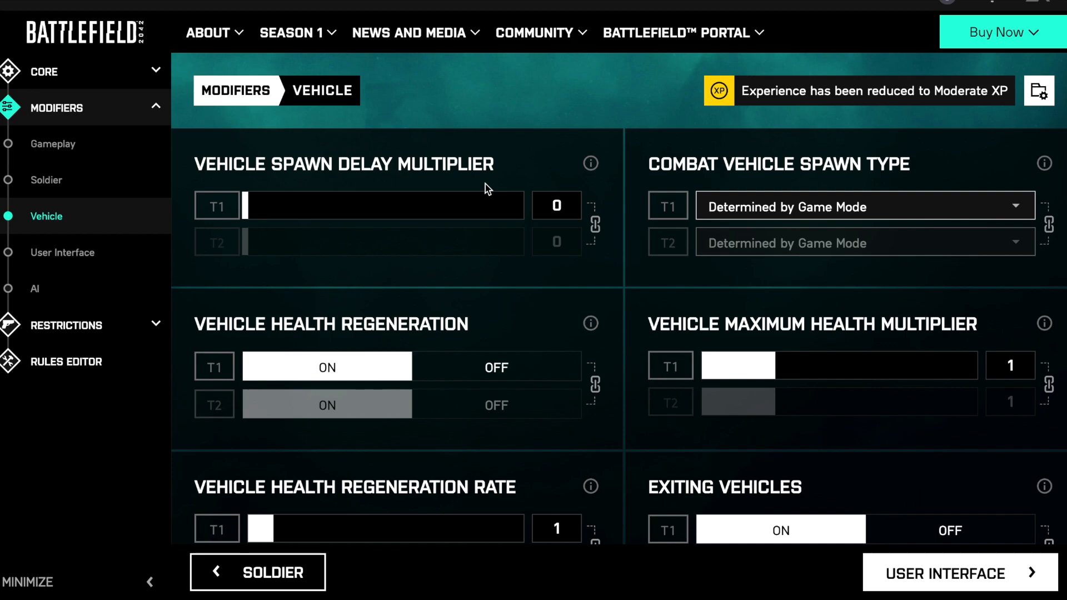
left_click(800, 208)
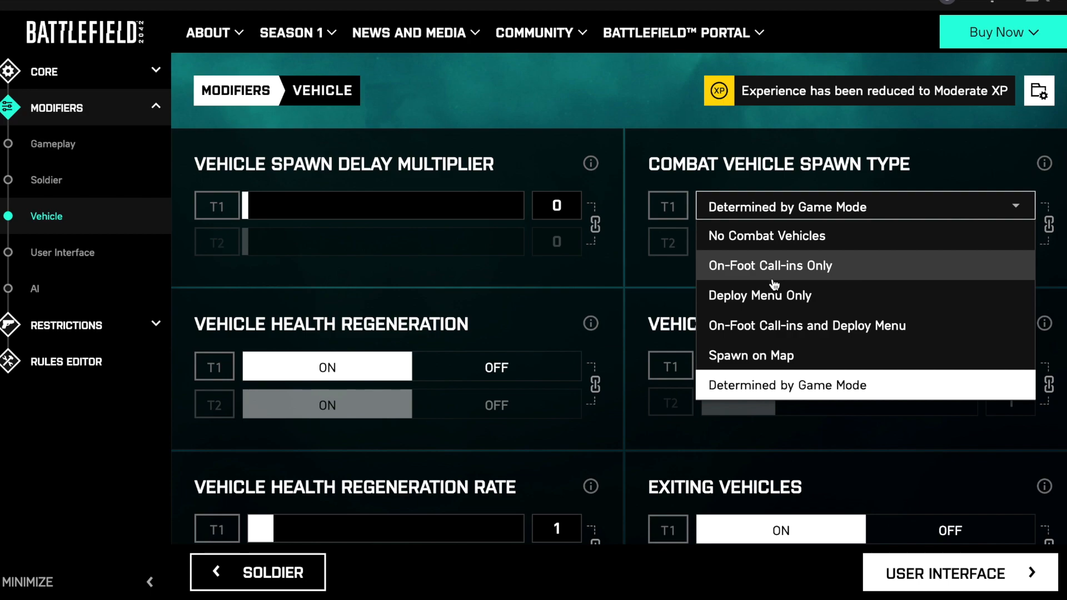
left_click(778, 213)
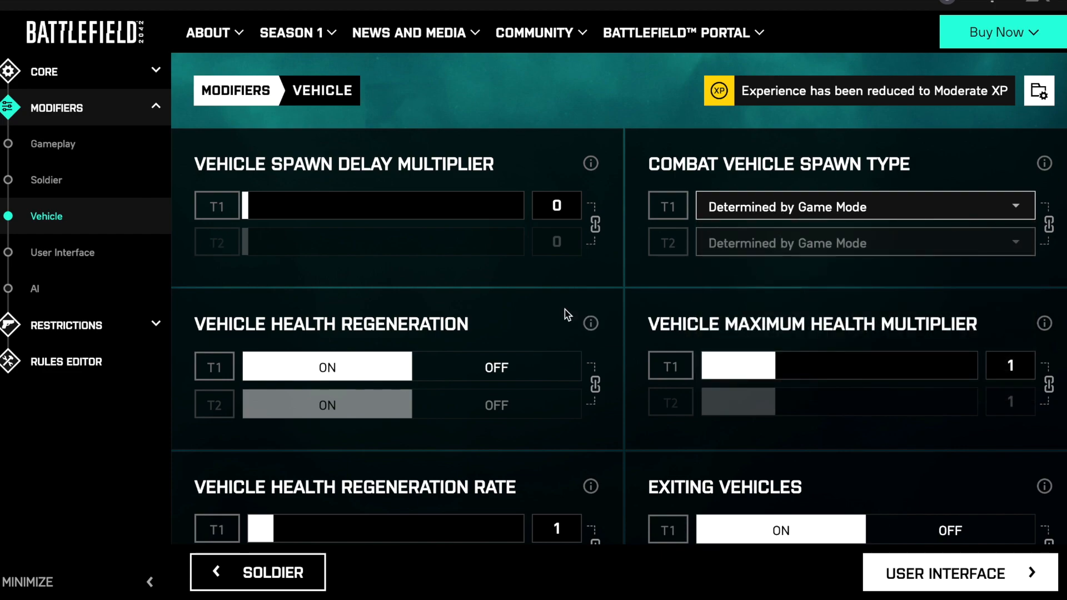
scroll(567, 314, "down", 5)
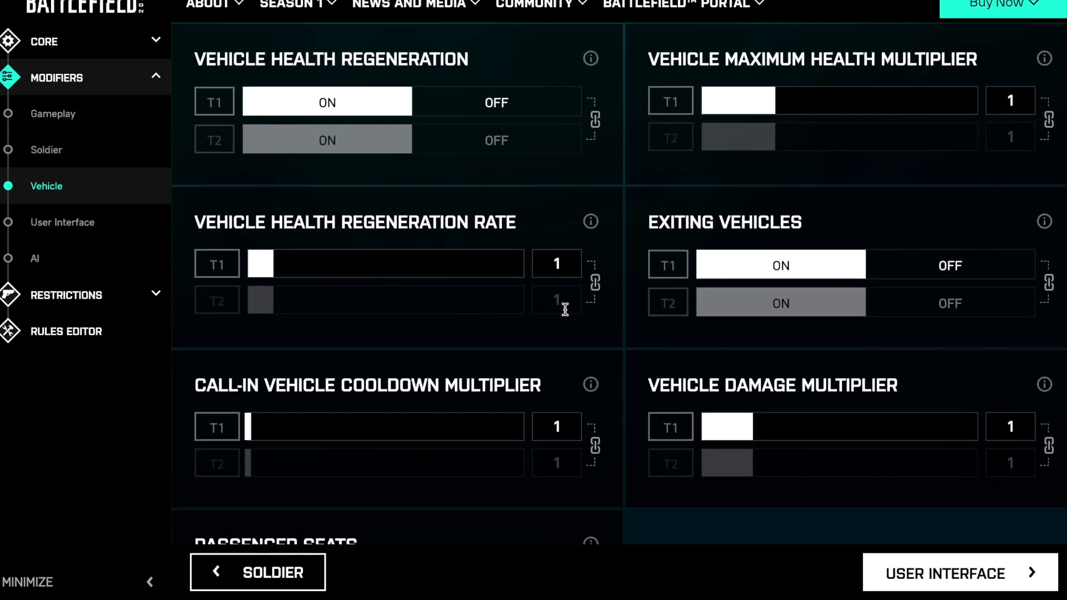
- Turn Passenger Seats off in the vehicle modifiers and read the setting's description
scroll(565, 309, "down", 4)
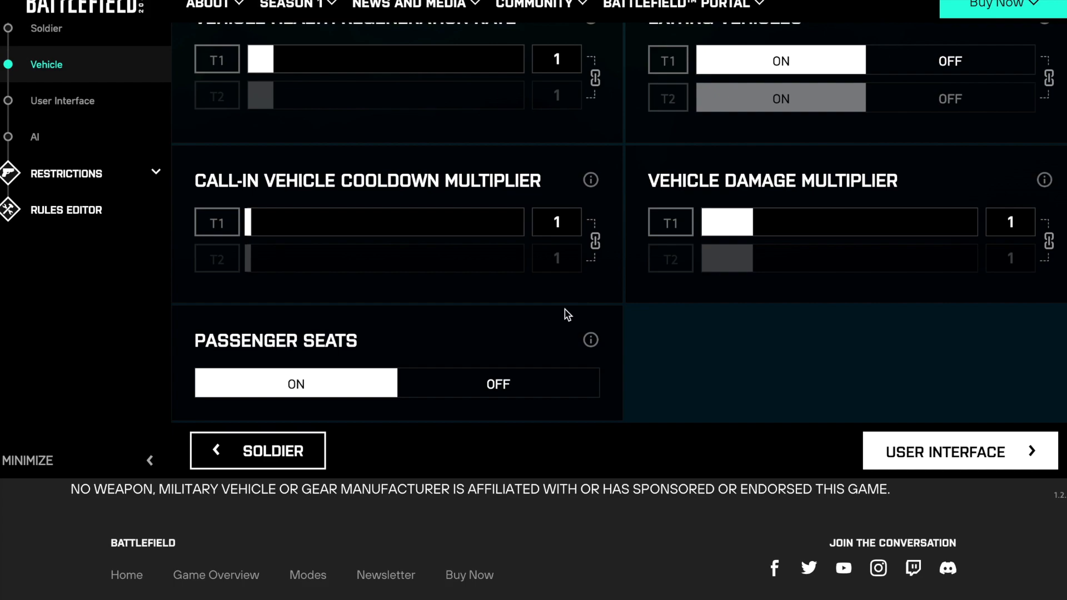
scroll(324, 411, "up", 1)
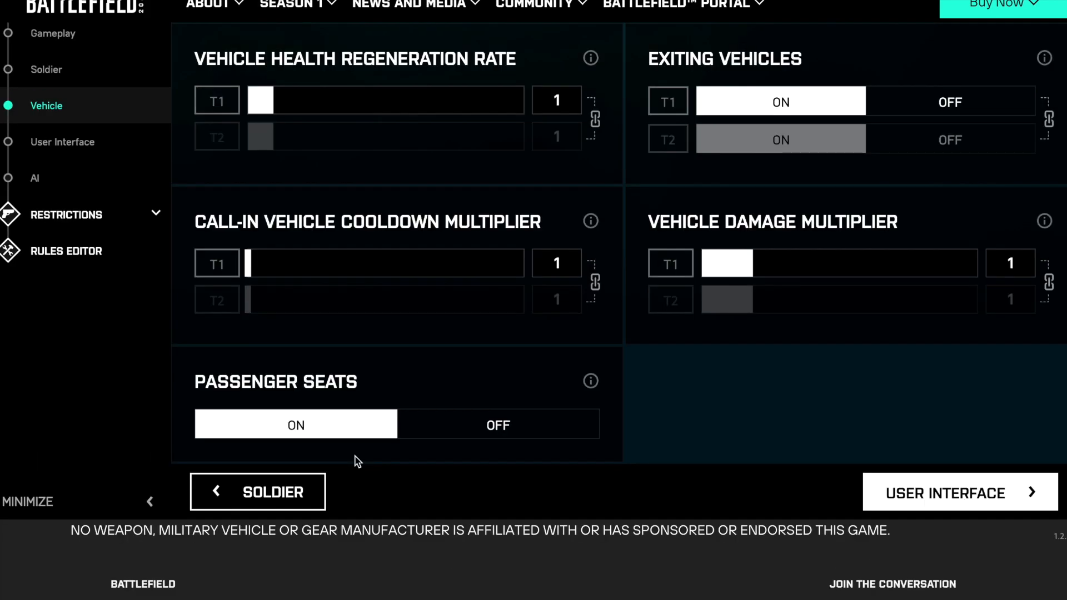
left_click(489, 433)
scroll(489, 432, "up", 1)
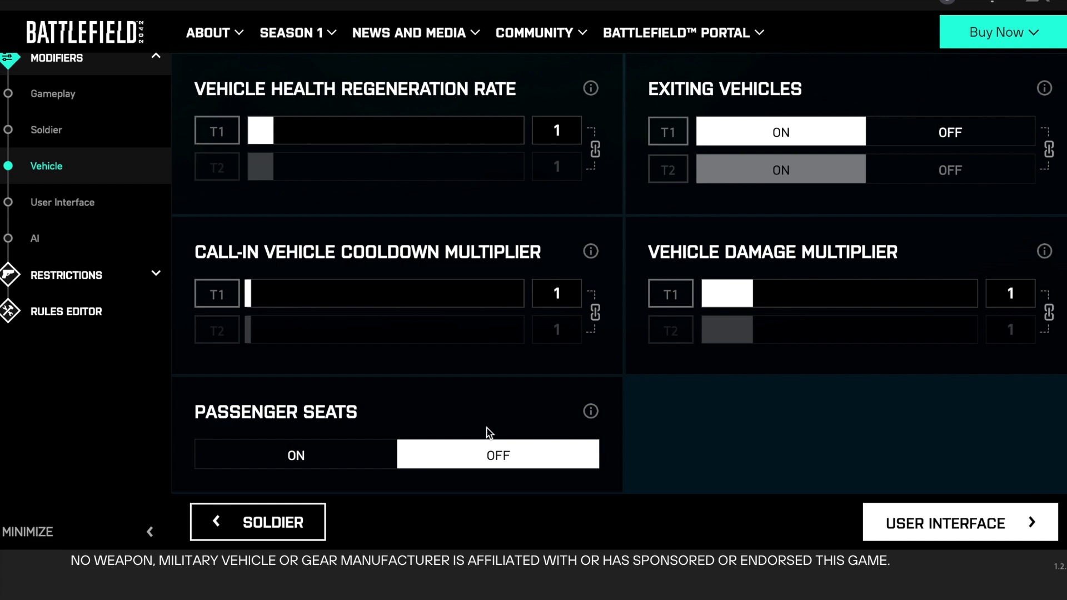
left_click(591, 413)
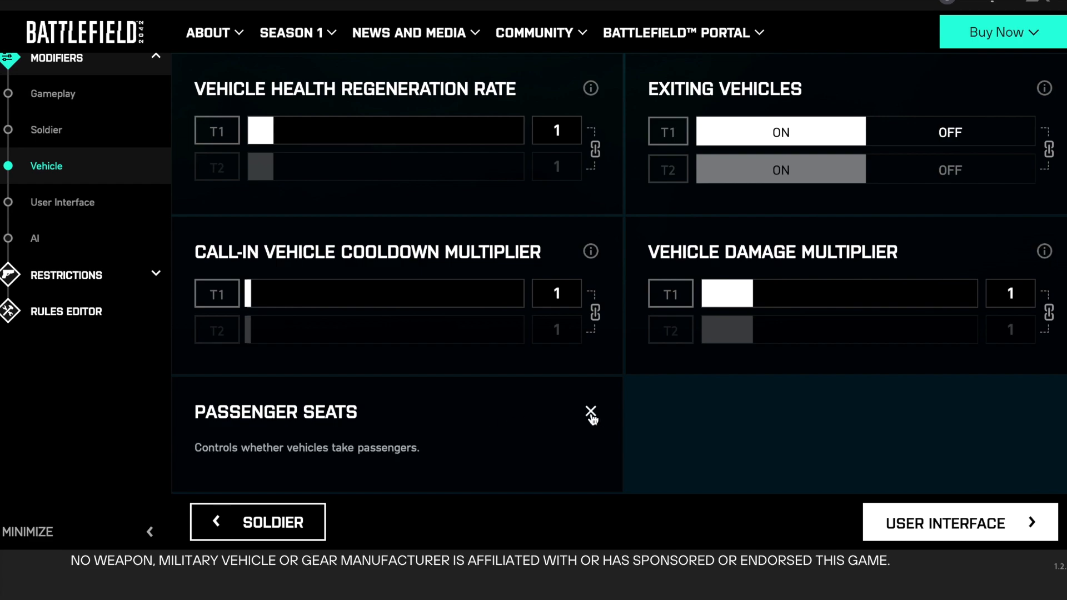
left_click(591, 413)
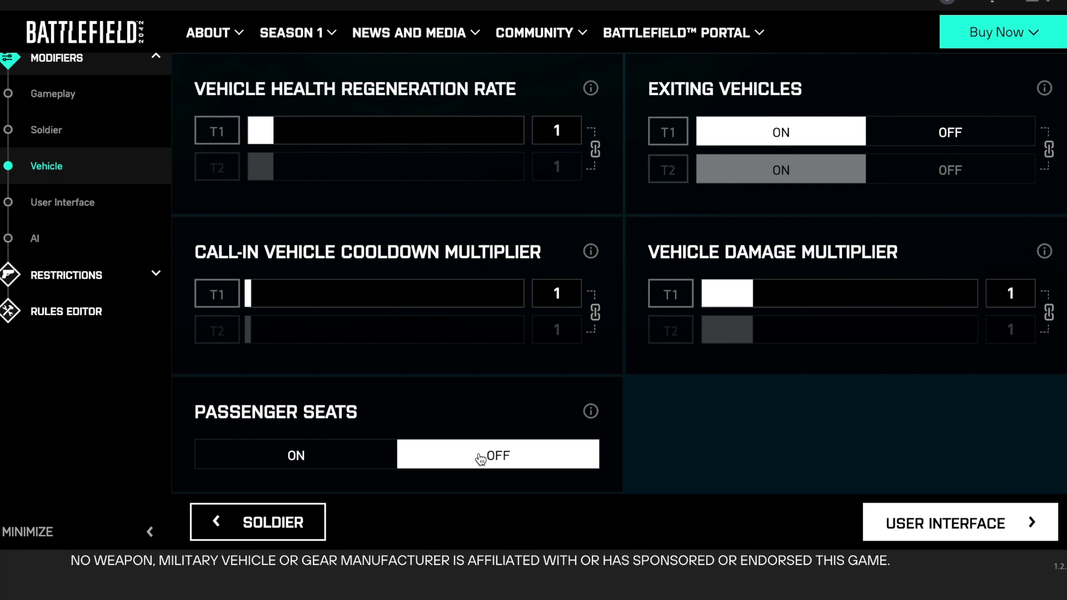
- Check the vehicle limit in the vehicle restrictions, and switch Passenger Seats on in the vehicle modifiers
left_click(102, 275)
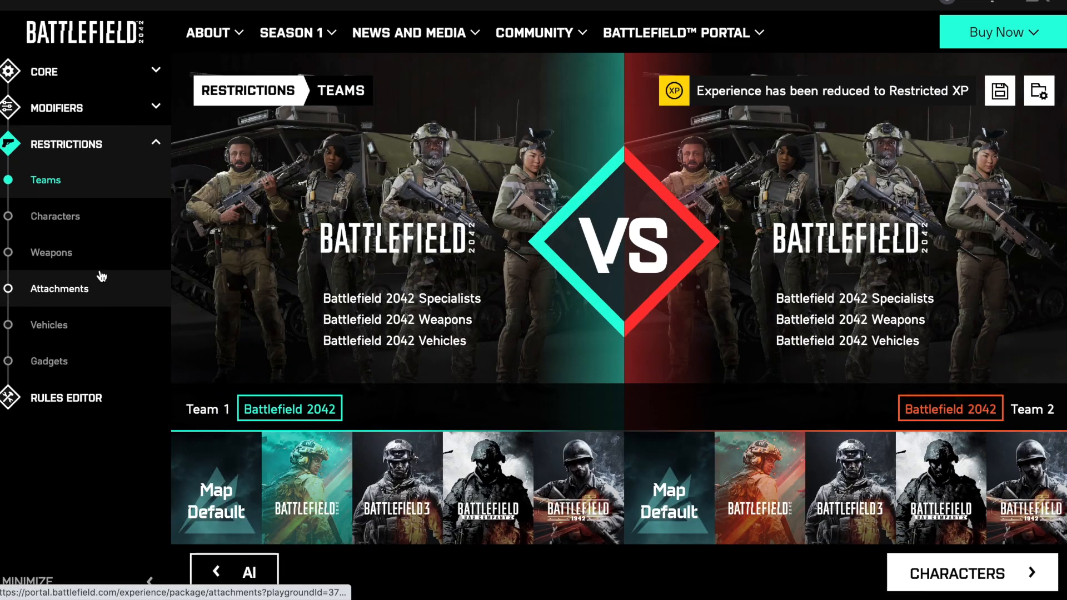
left_click(58, 328)
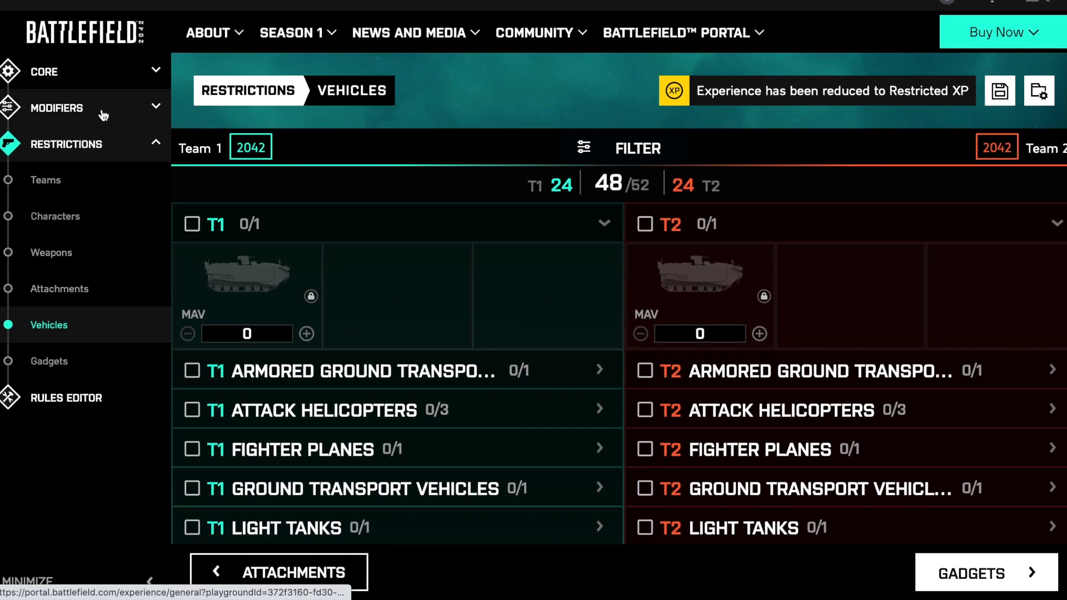
left_click(102, 109)
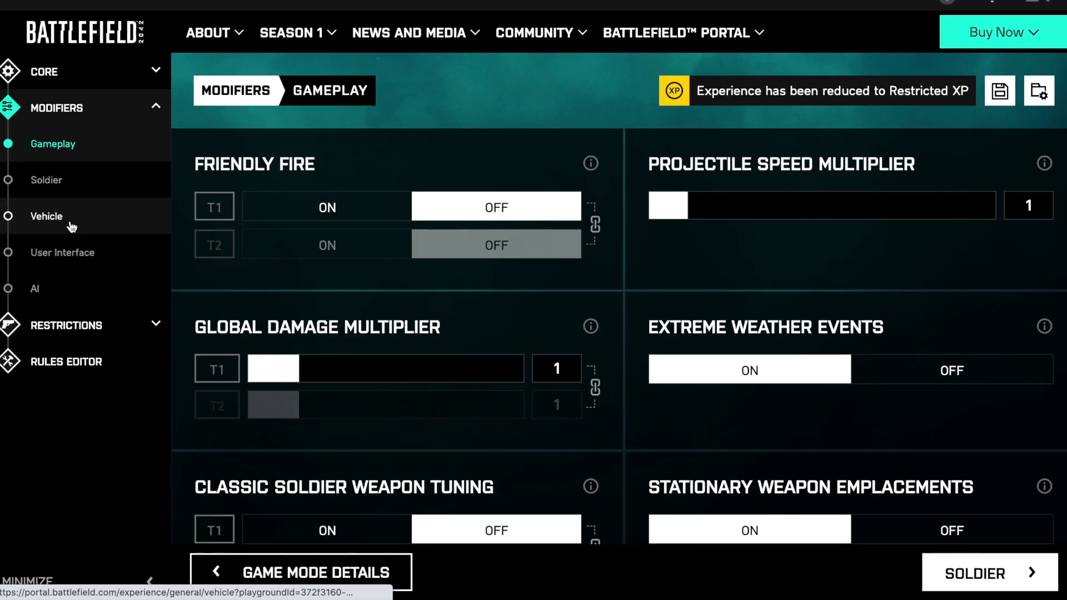
left_click(71, 225)
scroll(332, 334, "down", 4)
scroll(332, 334, "down", 5)
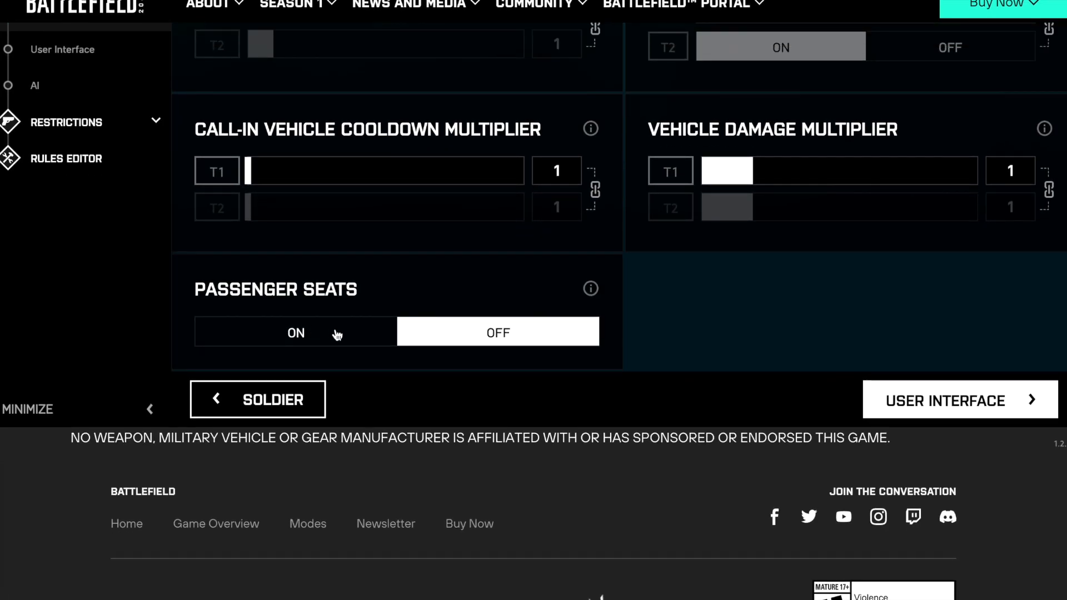
left_click(316, 340)
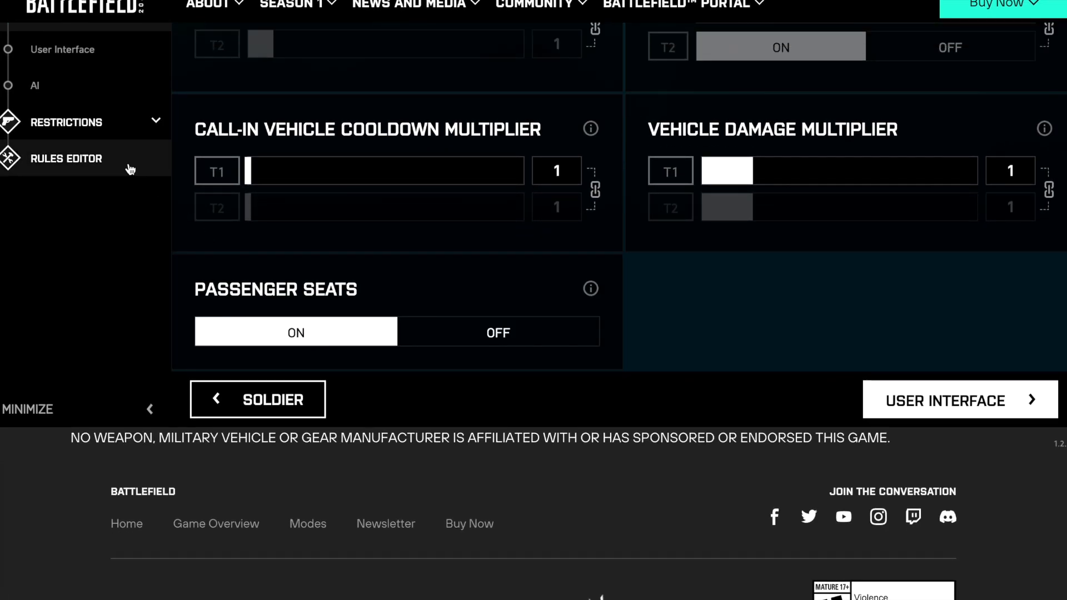
scroll(130, 167, "up", 2)
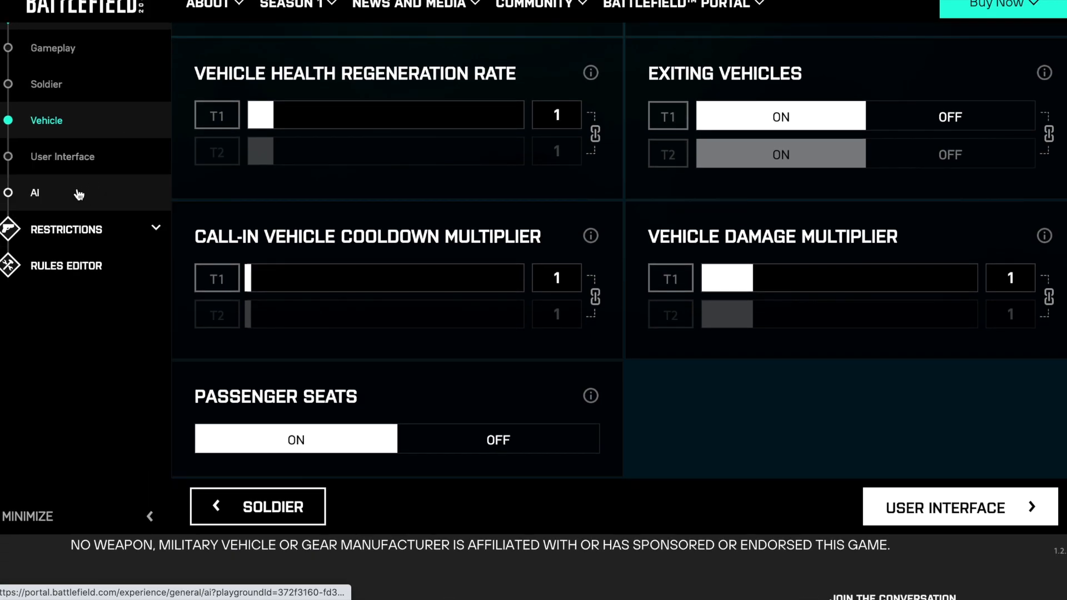
- Recheck the vehicle limit in the vehicle restrictions, and set Passenger Seats back to off in the vehicle modifiers
left_click(78, 227)
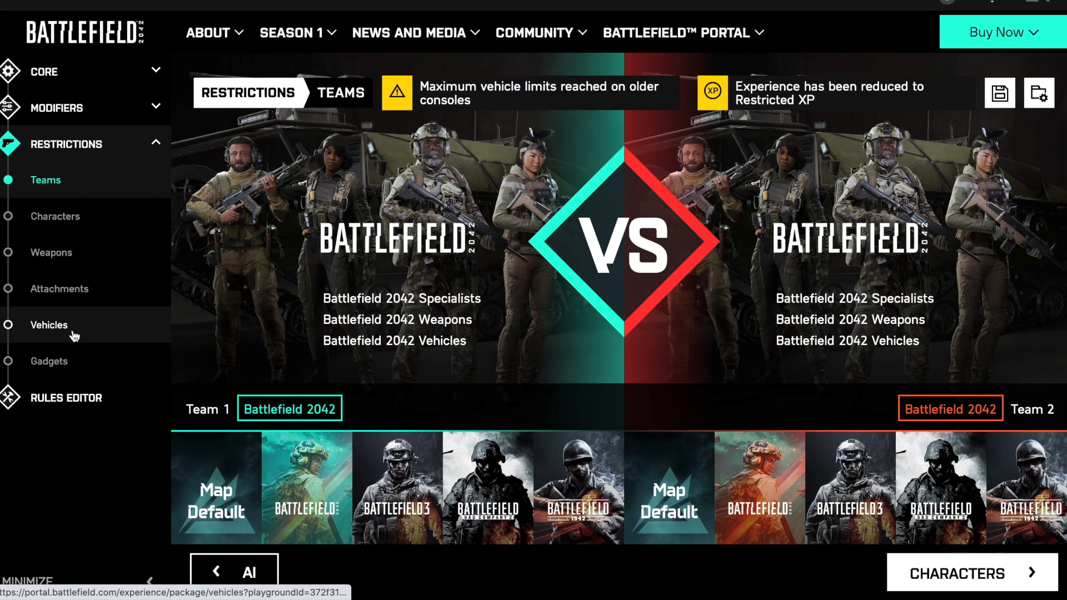
left_click(71, 329)
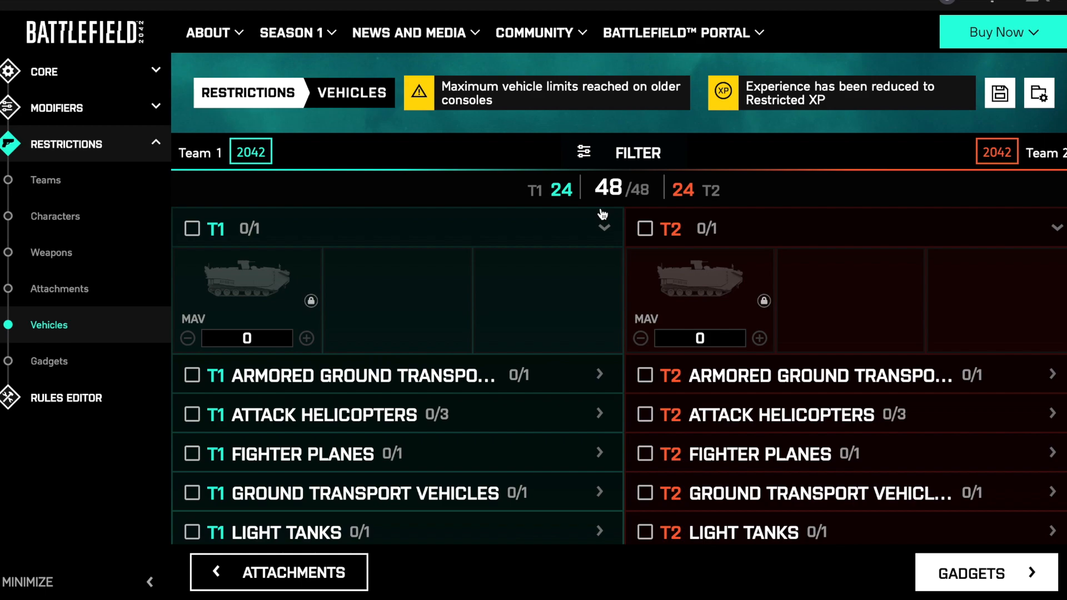
left_click(89, 117)
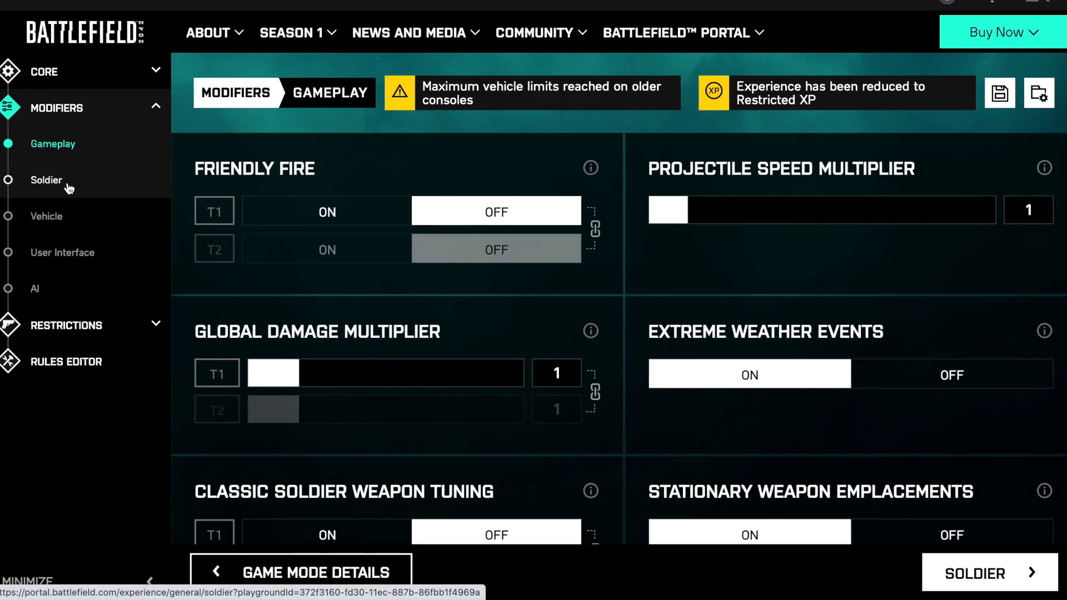
left_click(62, 224)
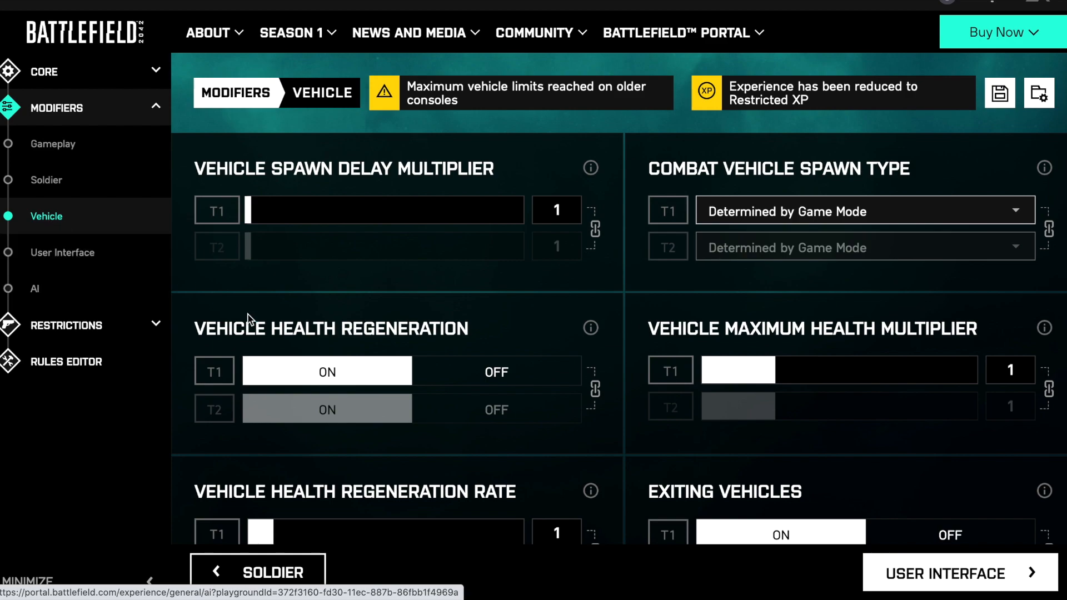
scroll(248, 254, "down", 6)
scroll(250, 320, "down", 3)
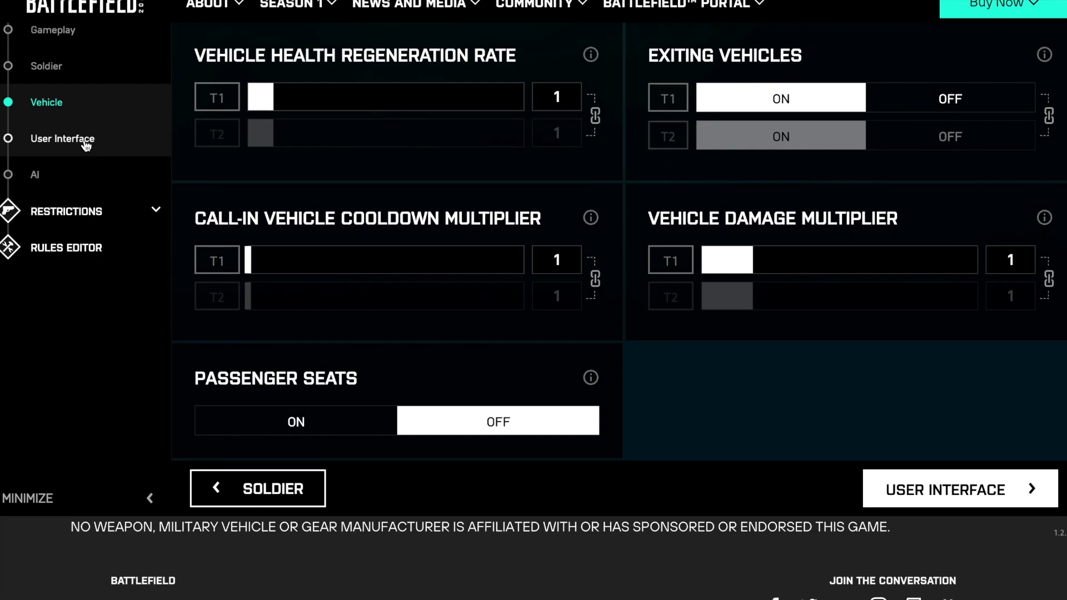
- Look through the User Interface modifiers and the AI modifiers, including AI count, type, difficulty and the synced soldier settings
left_click(83, 139)
scroll(486, 294, "down", 2)
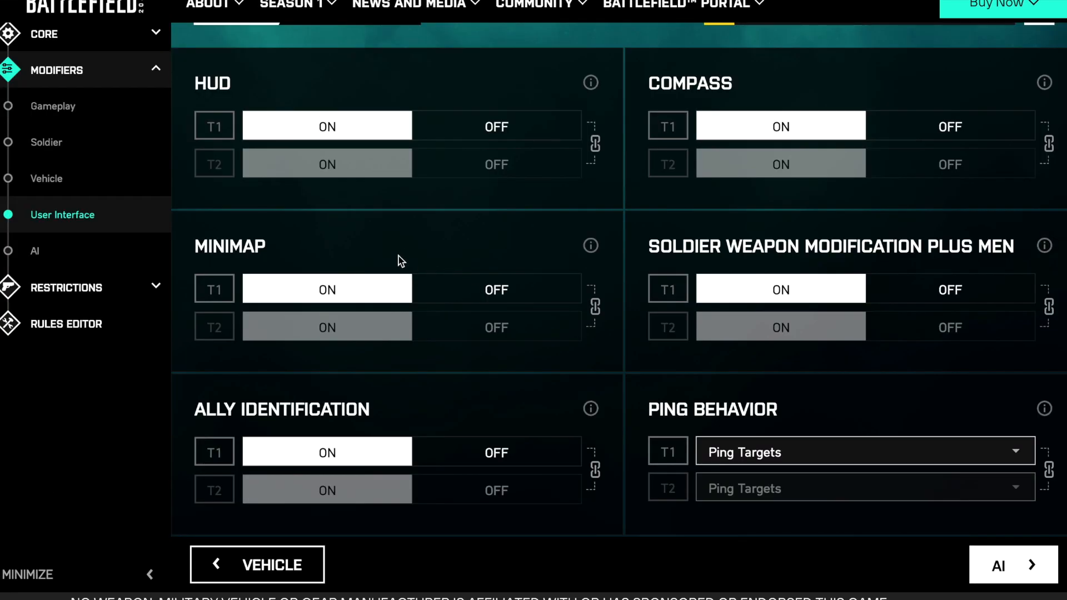
left_click(41, 254)
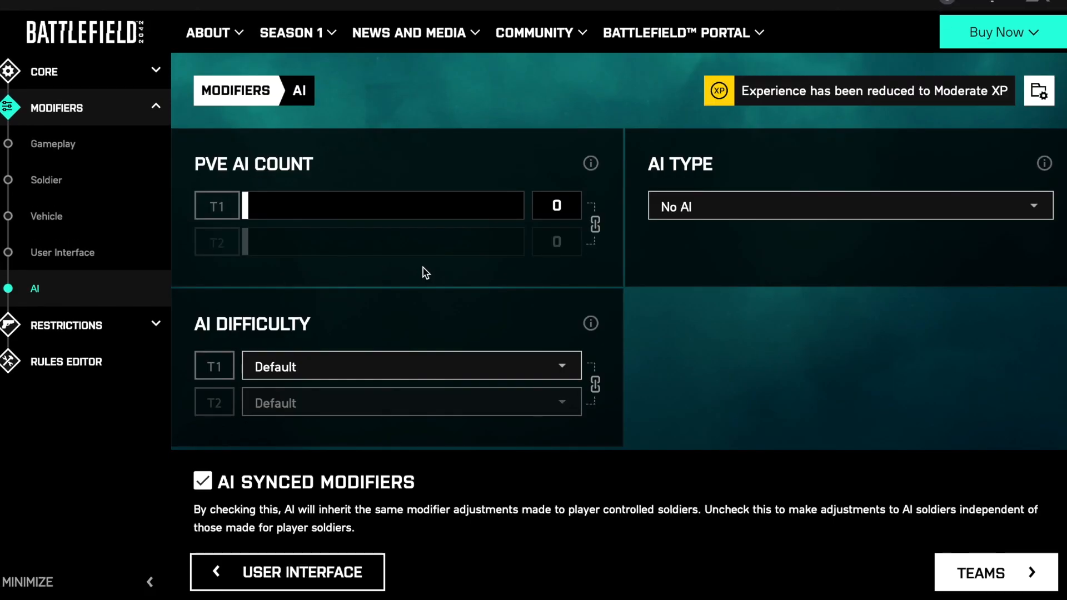
scroll(425, 272, "down", 10)
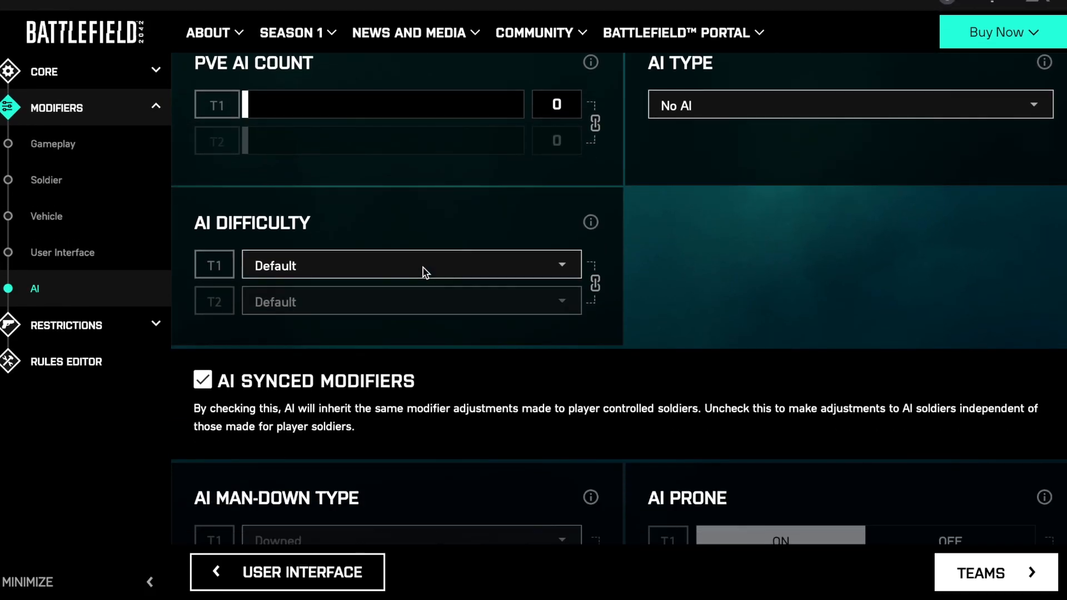
scroll(425, 273, "down", 4)
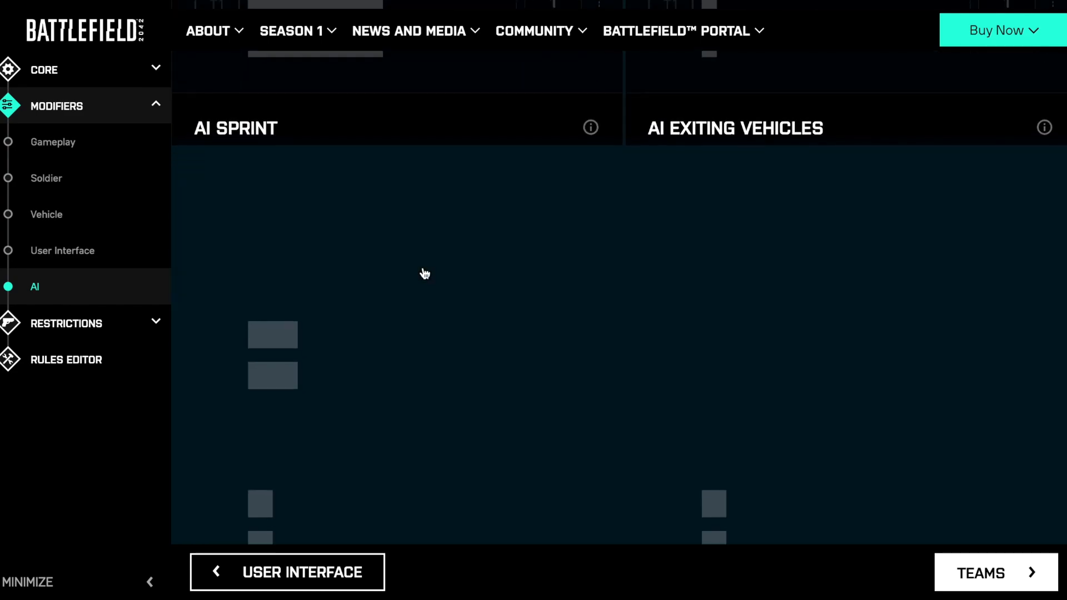
scroll(425, 273, "down", 4)
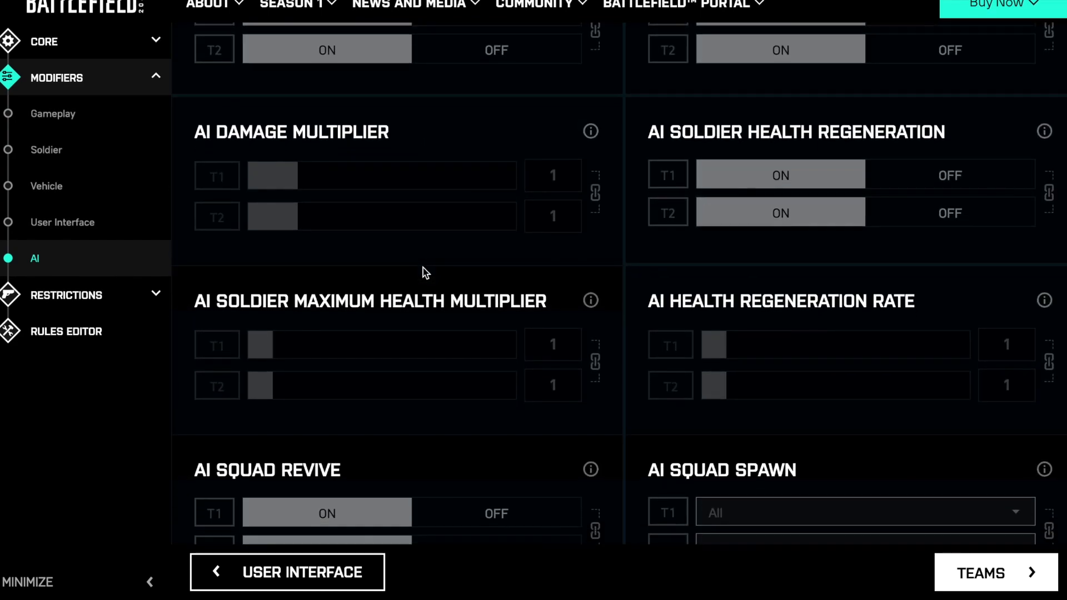
scroll(424, 272, "up", 4)
scroll(423, 267, "up", 2)
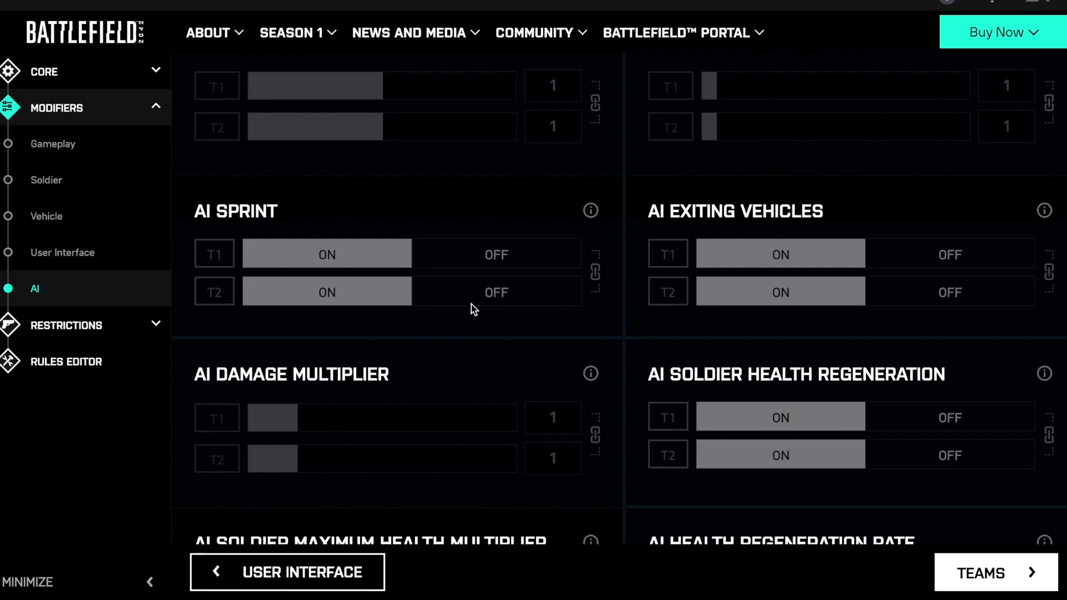
scroll(472, 285, "down", 10)
scroll(277, 278, "up", 10)
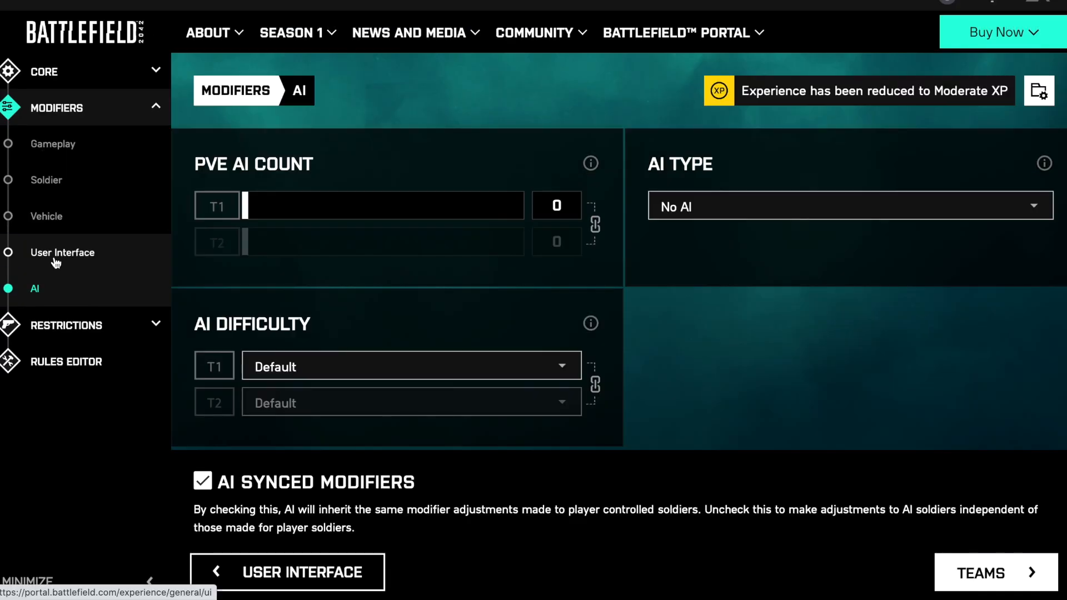
left_click(56, 260)
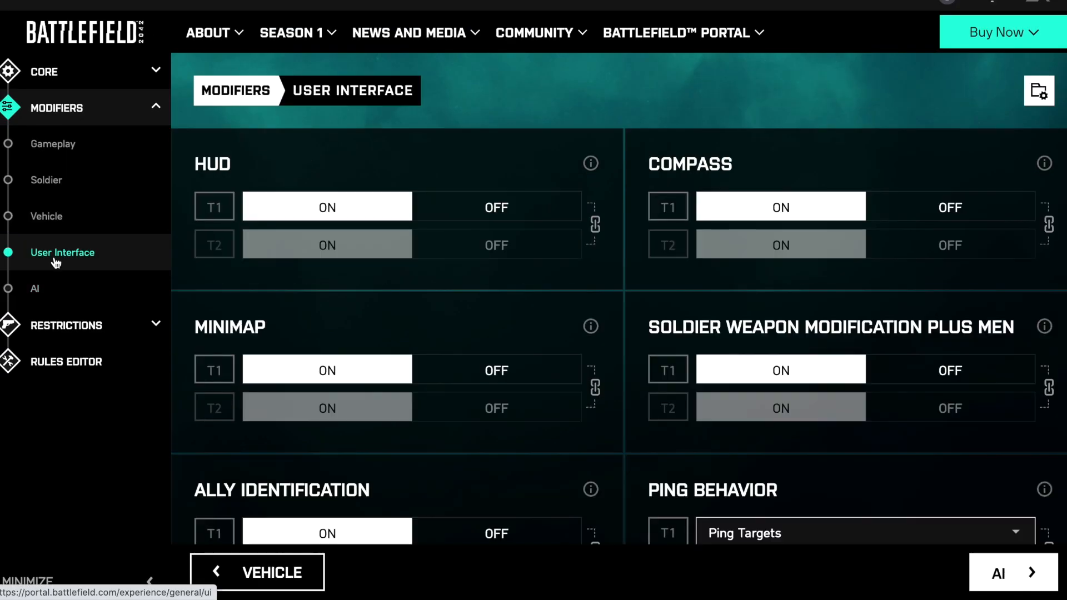
- Set both teams to Battlefield 2042 in the restrictions and look through the characters available to each team
left_click(60, 327)
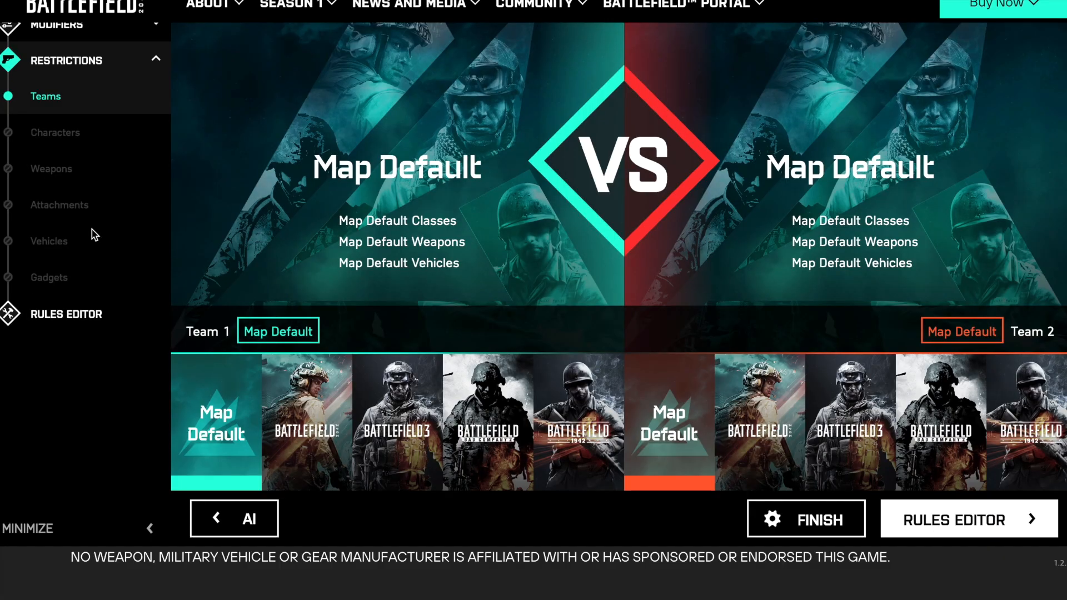
left_click(315, 450)
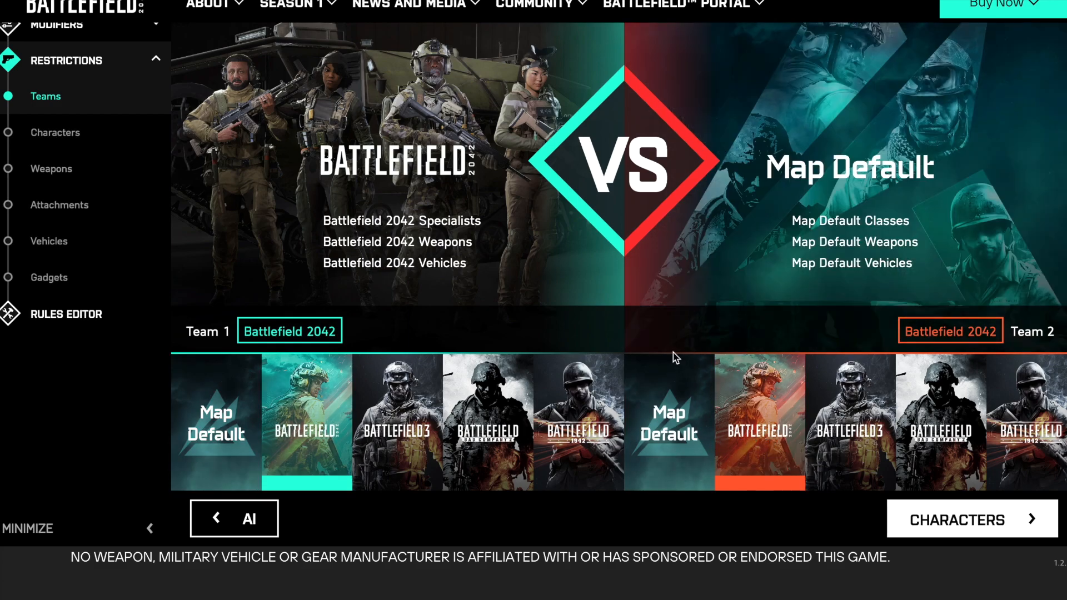
left_click(57, 139)
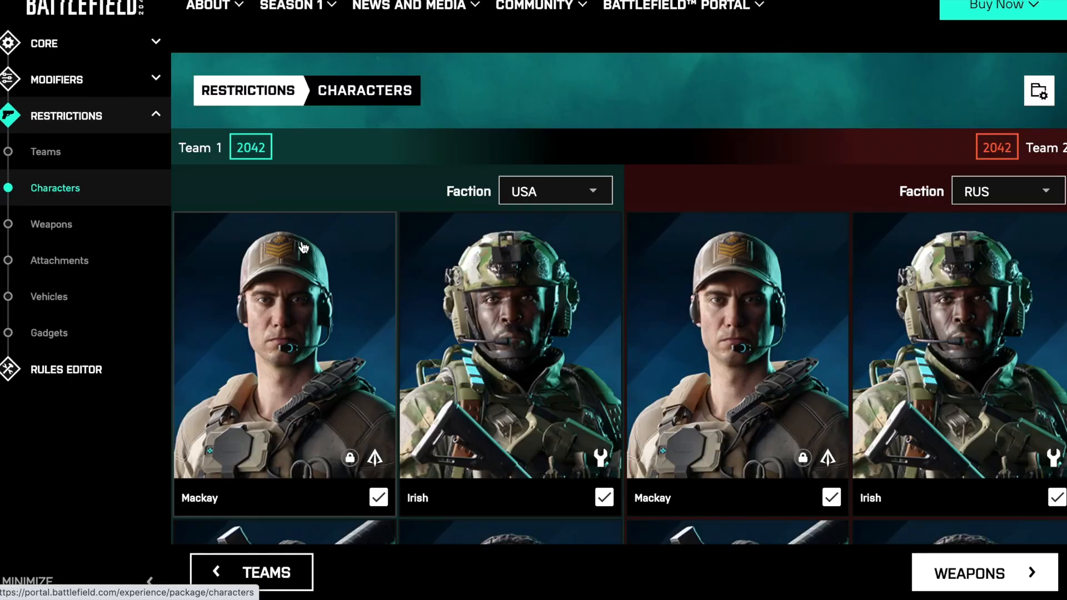
scroll(455, 302, "down", 8)
scroll(456, 302, "down", 5)
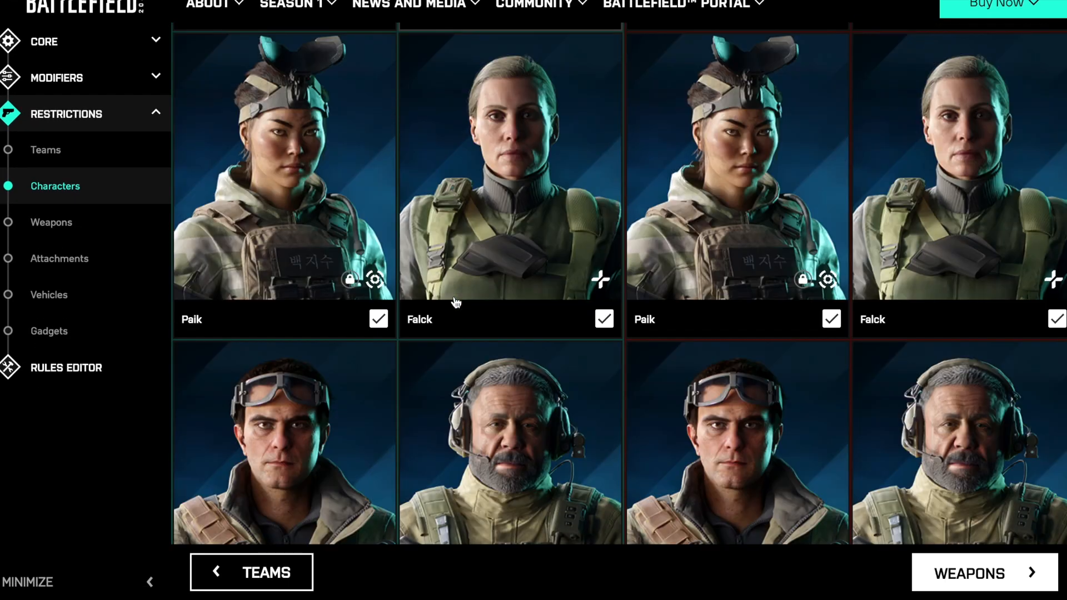
- Review the restricted weapon categories, including the contents of Bows, and open the attachment restrictions
left_click(75, 218)
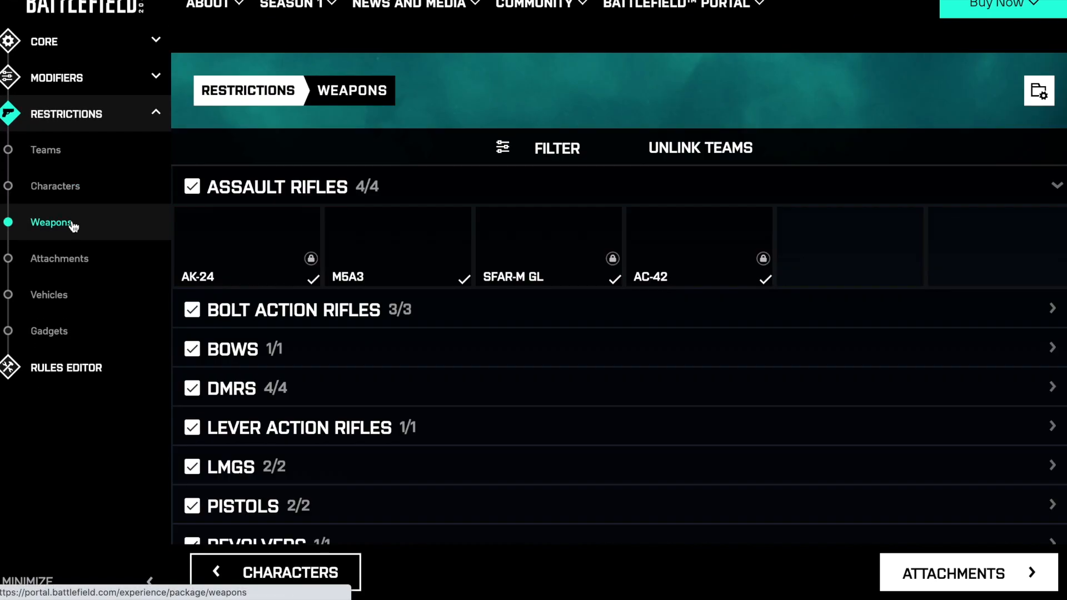
scroll(472, 354, "down", 1)
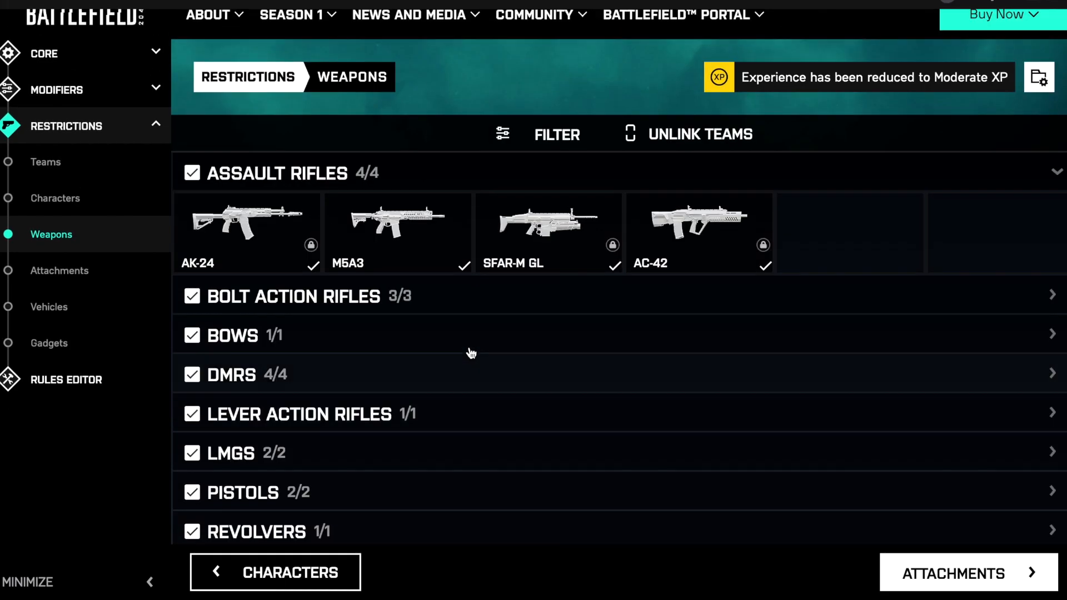
scroll(471, 354, "down", 1)
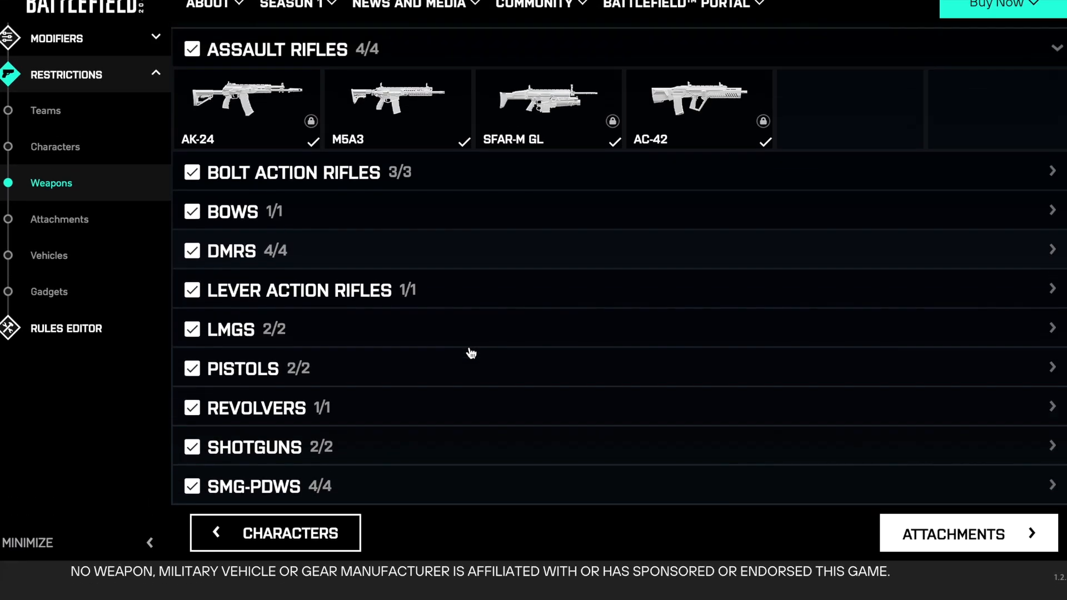
scroll(470, 353, "up", 2)
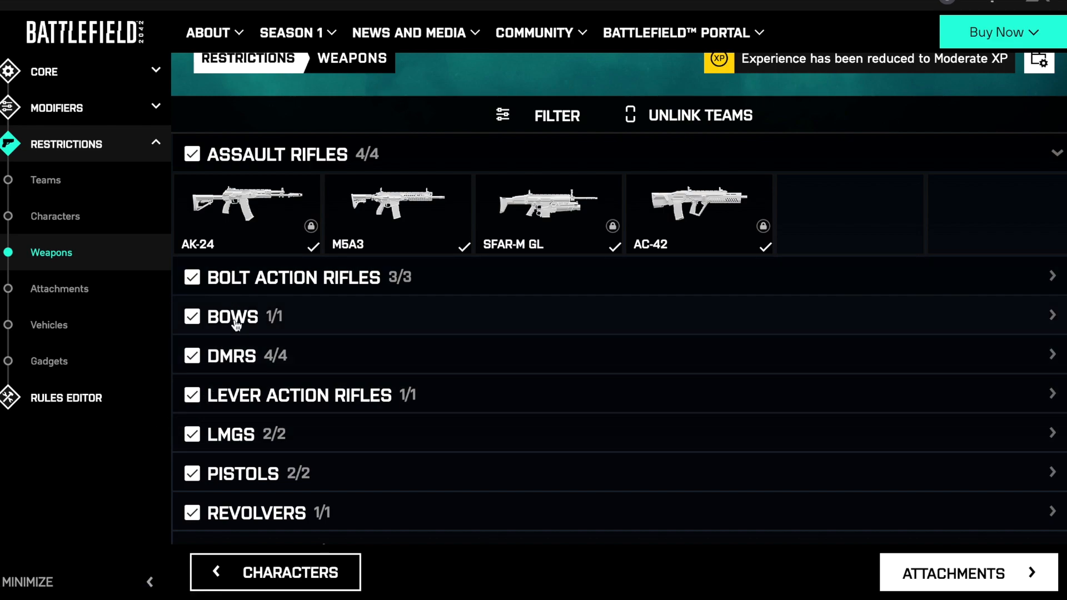
left_click(289, 322)
left_click(289, 321)
left_click(59, 290)
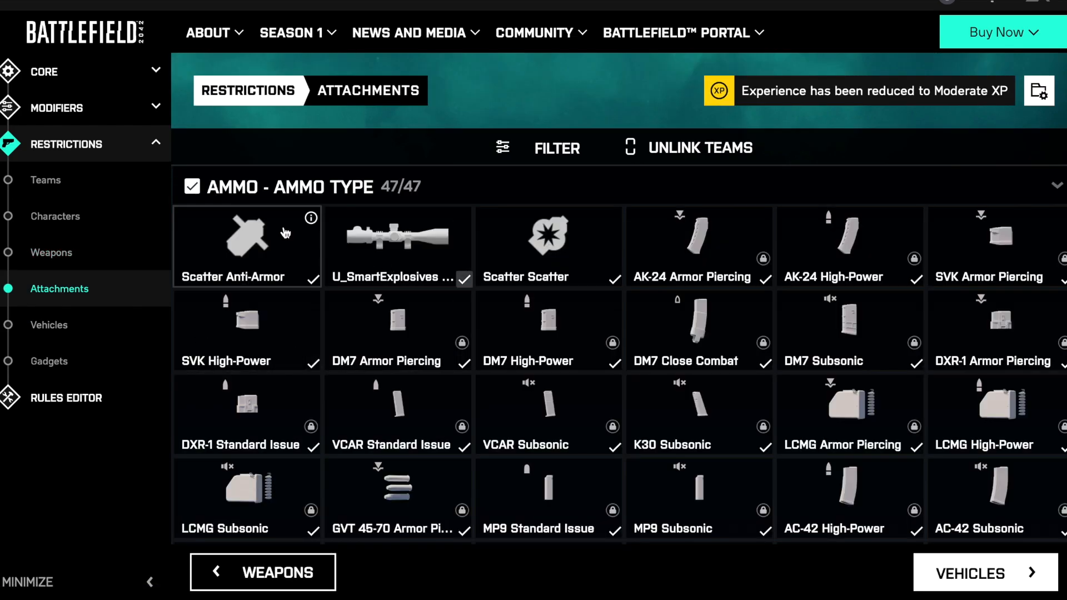
- In the vehicle restrictions, set Team 1's attack helicopters to 10 MD540 Nightbirds and 5 RAH-68 Hurons
left_click(60, 329)
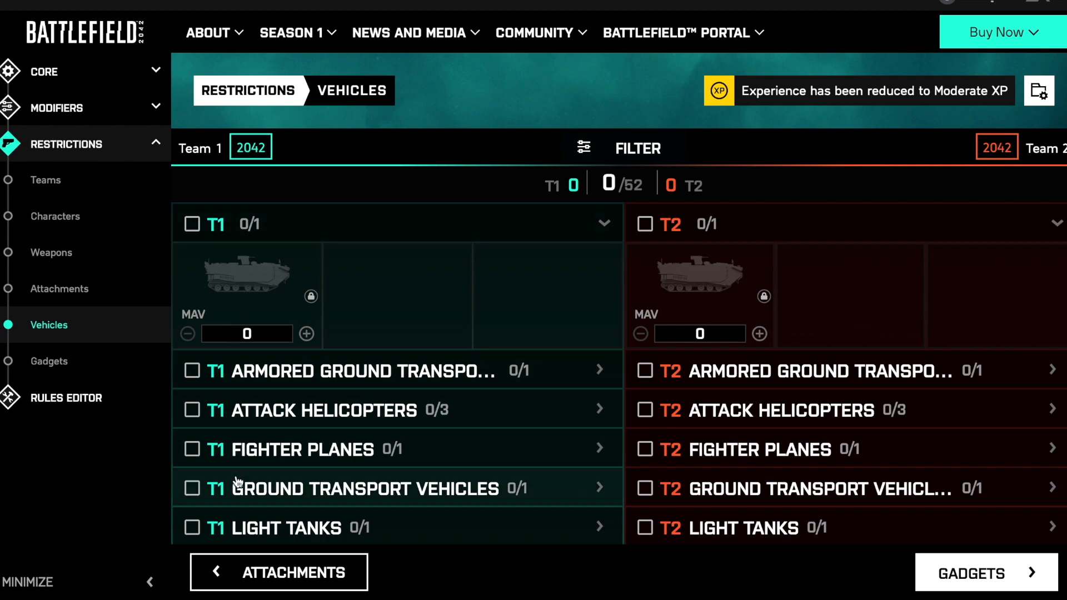
left_click(259, 411)
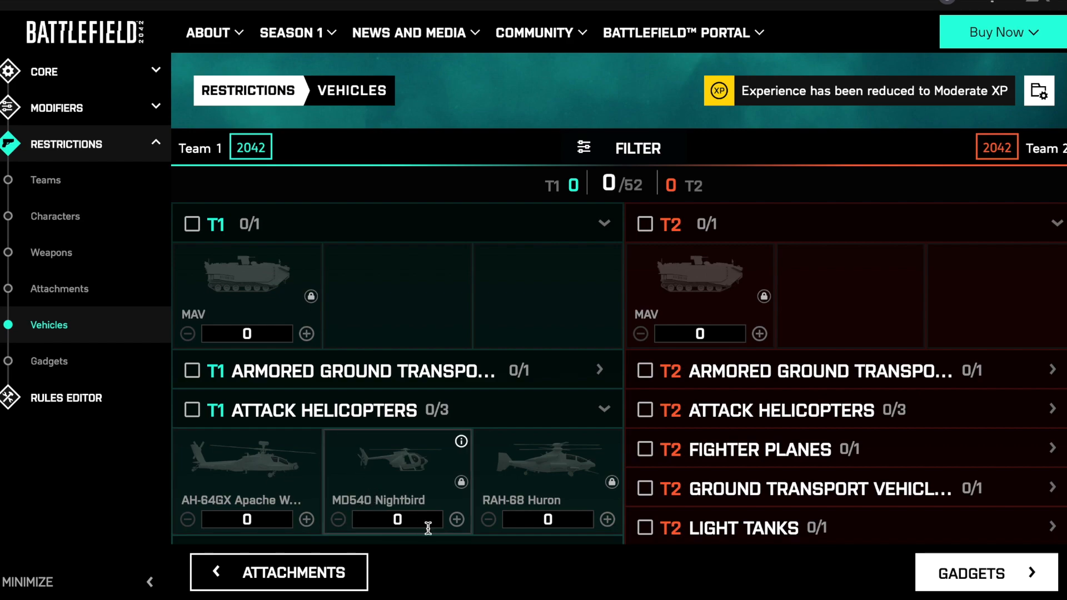
left_click_drag(456, 519, 456, 519)
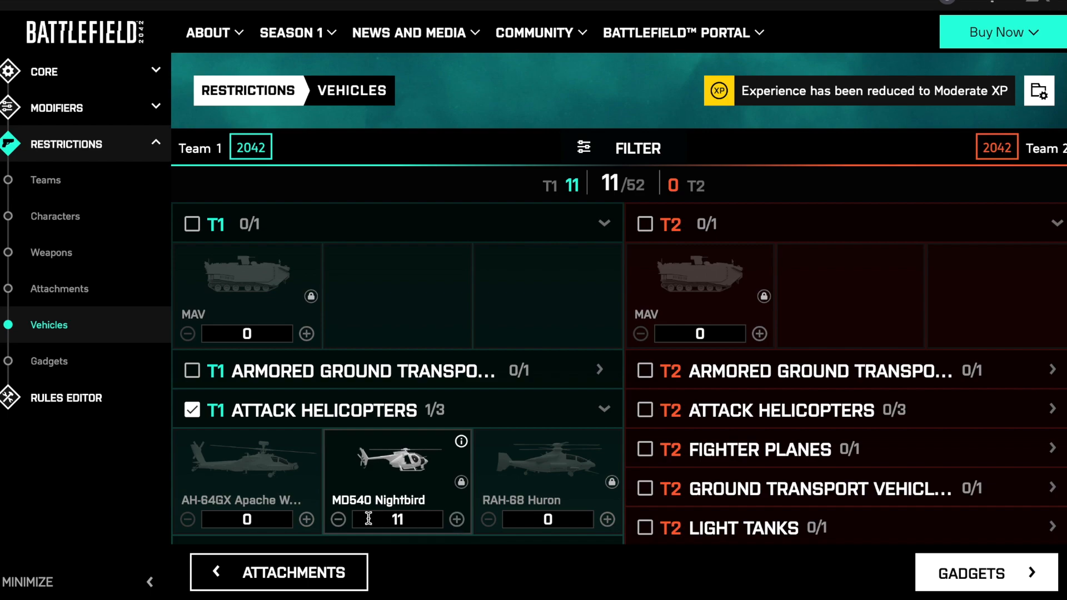
left_click(338, 520)
left_click_drag(608, 520, 608, 520)
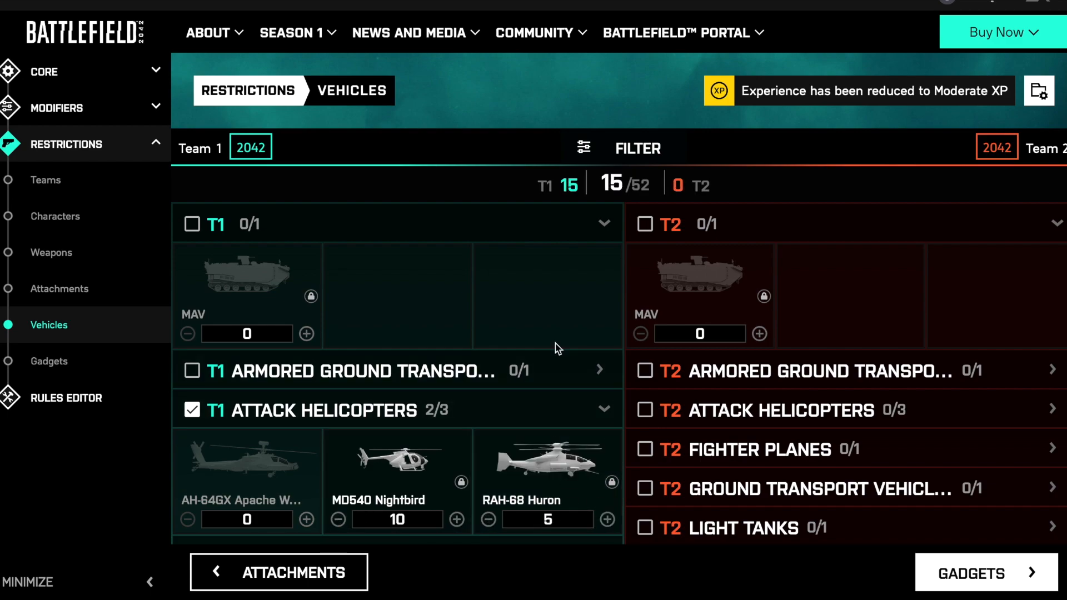
- Set Team 1's F-35E Panther count to 5 under Fighter Planes
scroll(493, 305, "down", 2)
scroll(493, 309, "down", 1)
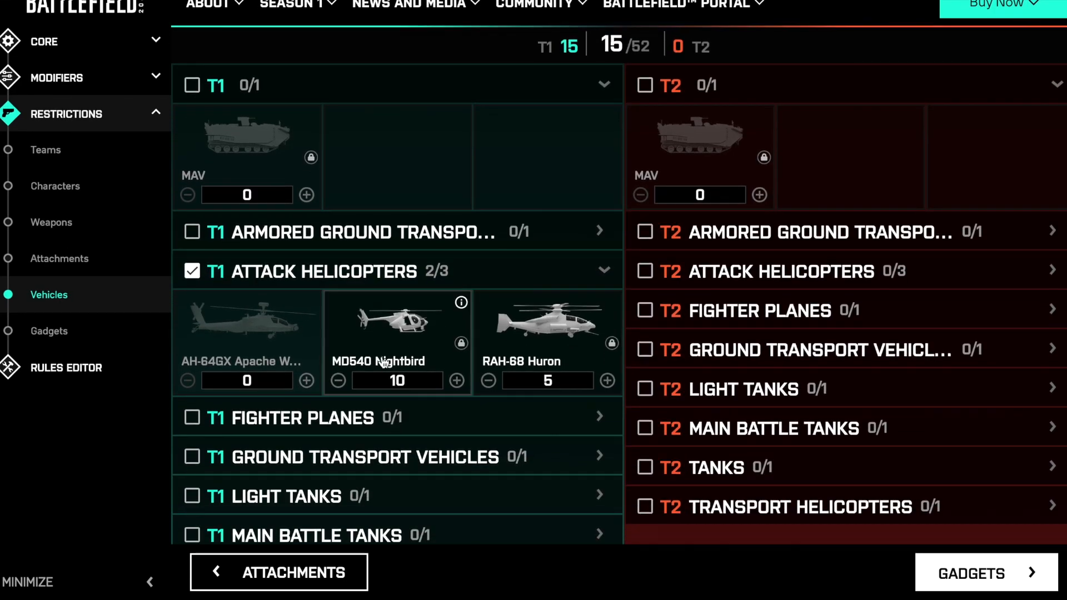
left_click(516, 419)
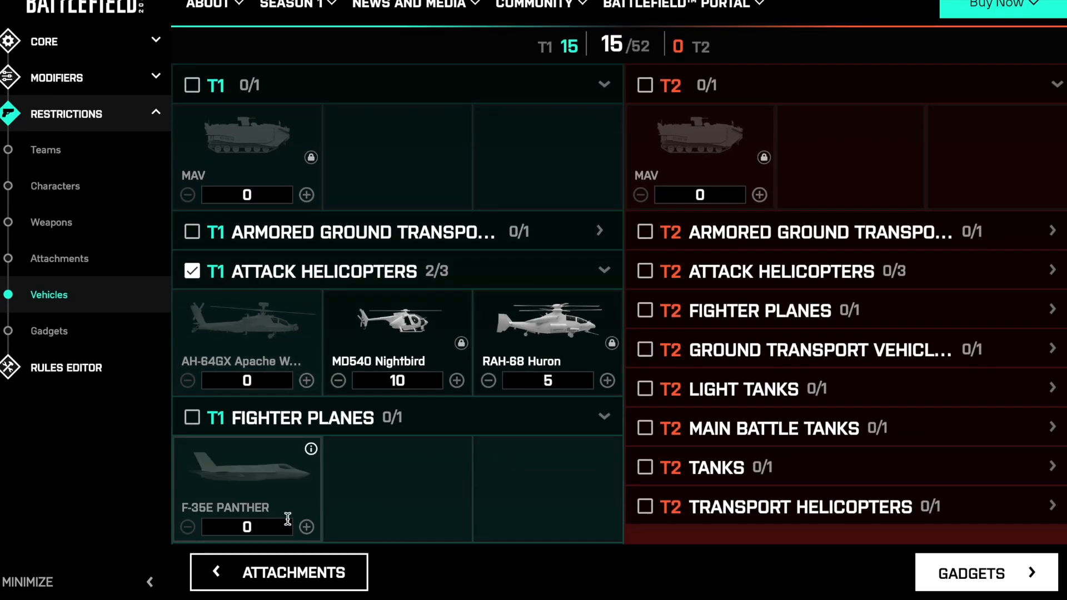
left_click_drag(307, 527, 306, 527)
left_click(306, 527)
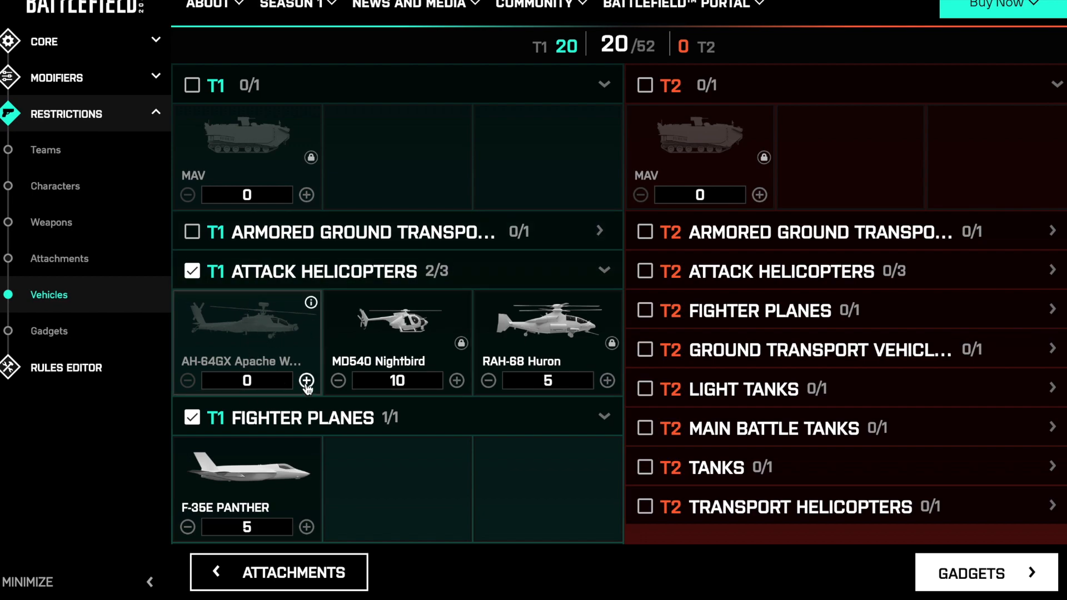
- Set Team 1's AH-64GX Apache count to 6 under Attack Helicopters
scroll(306, 387, "down", 2)
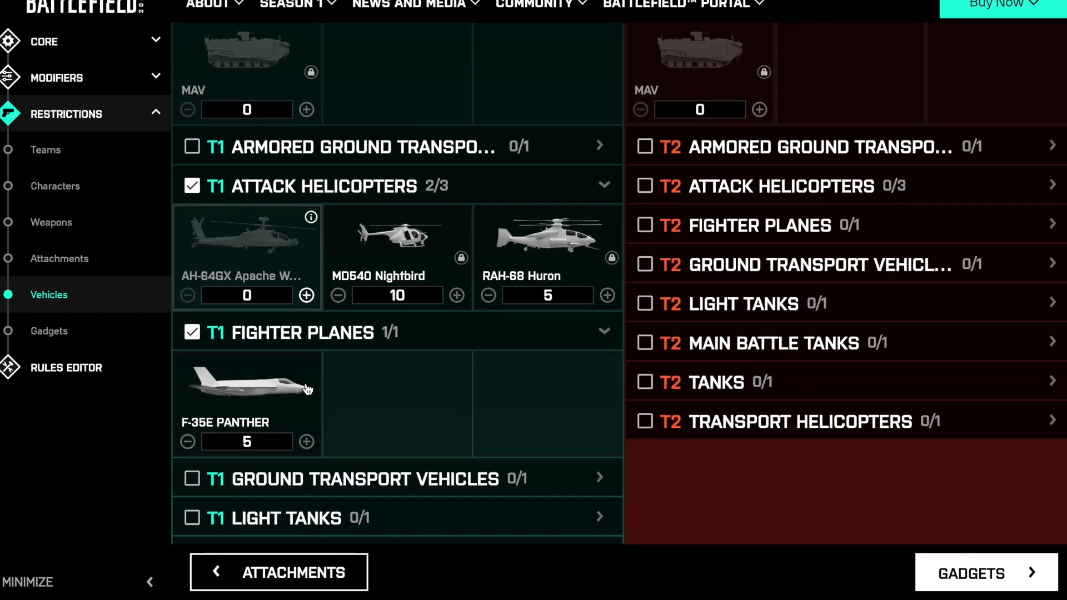
left_click(306, 295)
left_click(306, 296)
scroll(306, 295, "up", 2)
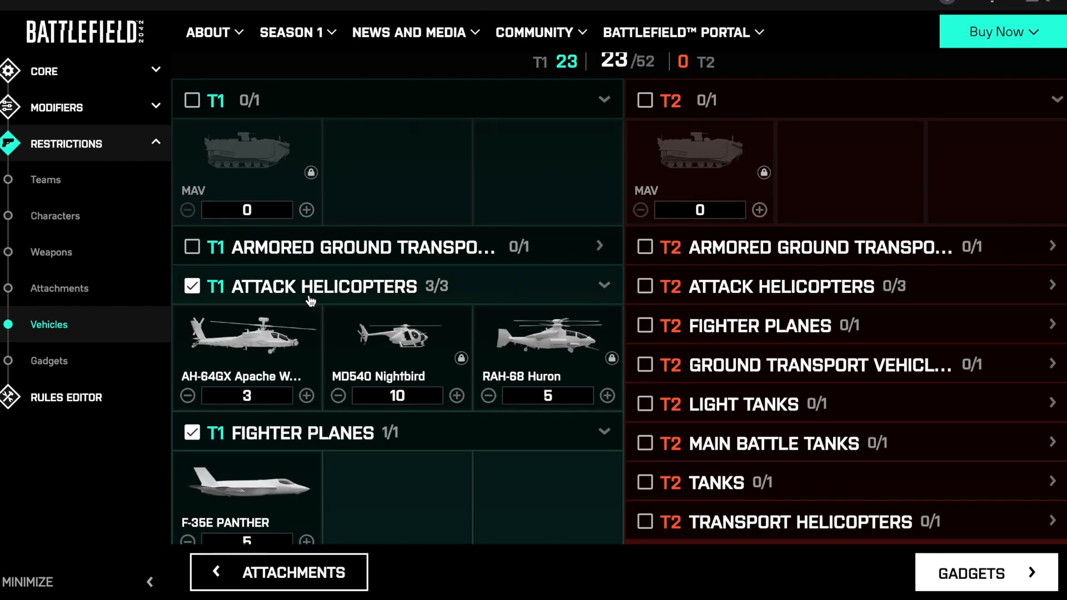
left_click(306, 361)
left_click(307, 361)
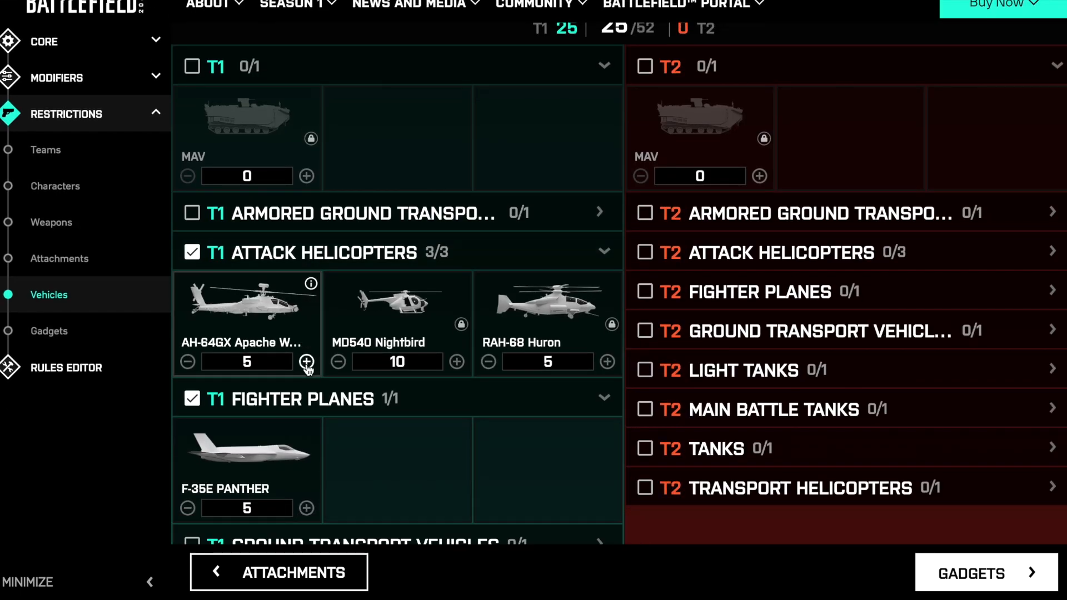
left_click(306, 362)
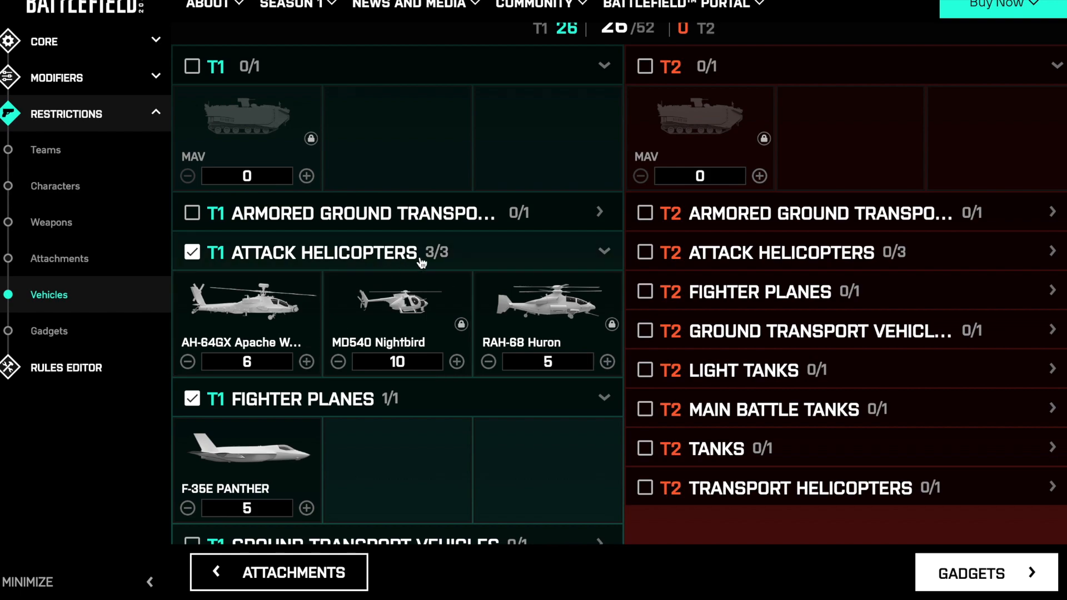
- Set Team 2's SU-57 Felon count to 5 under Fighter Planes
scroll(420, 261, "up", 2)
scroll(423, 262, "down", 1)
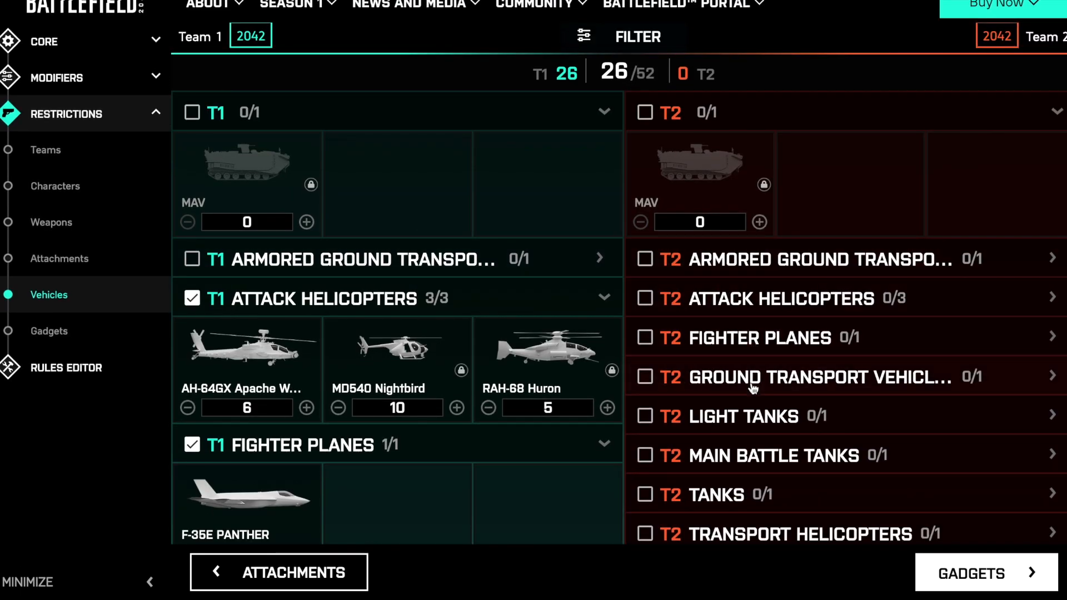
left_click(754, 338)
scroll(734, 424, "down", 2)
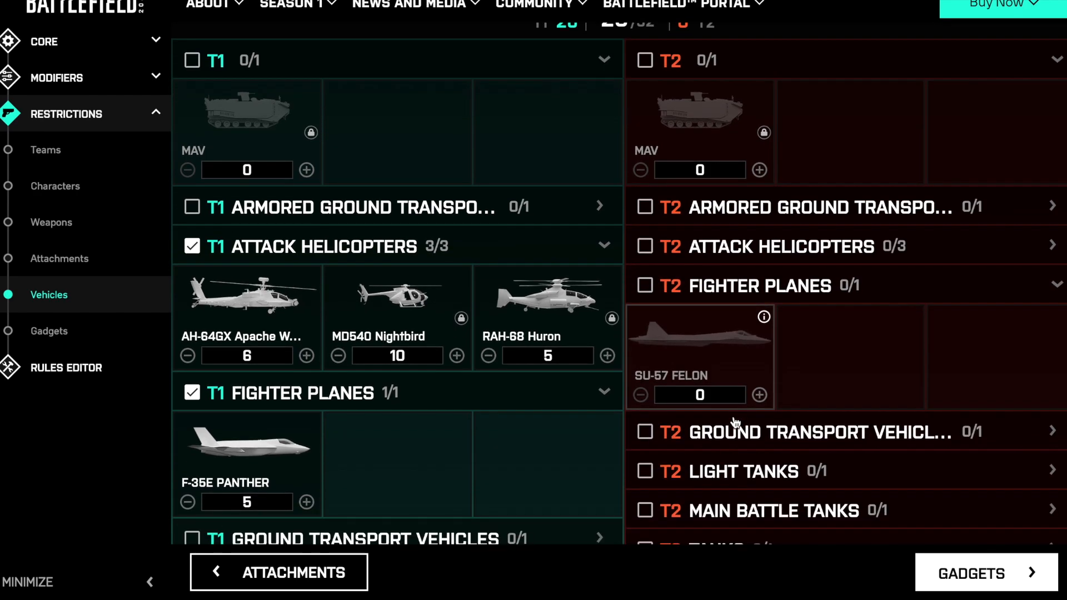
left_click(759, 386)
left_click(759, 387)
left_click(759, 386)
left_click(759, 386)
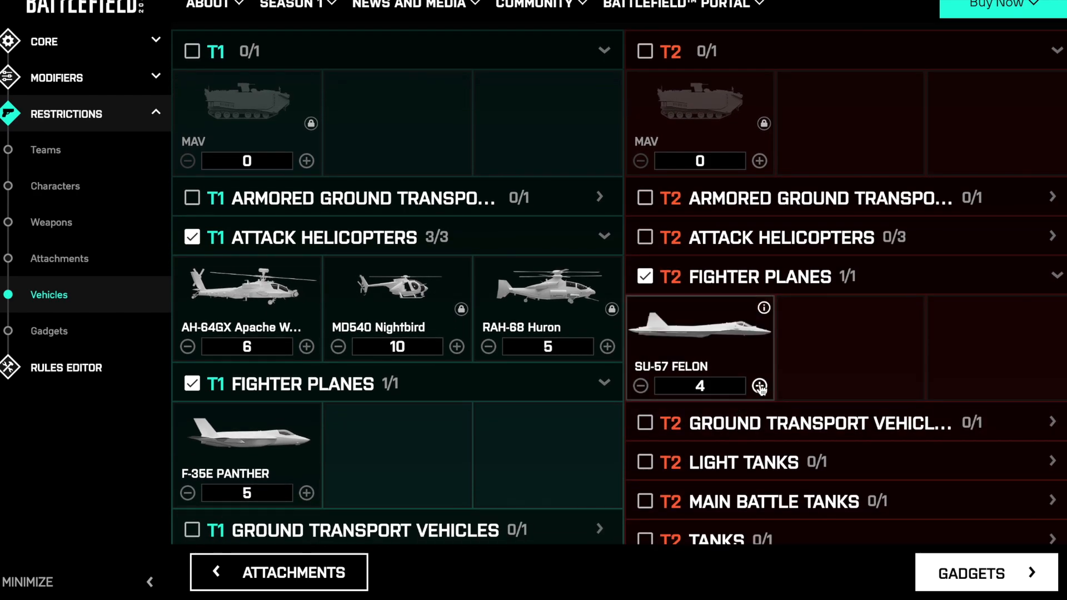
- Set Team 2's attack helicopters to 10 MD540 Nightbirds, 5 YG-99 Hannibals and 6 KA-520 Super Hokums
left_click(769, 245)
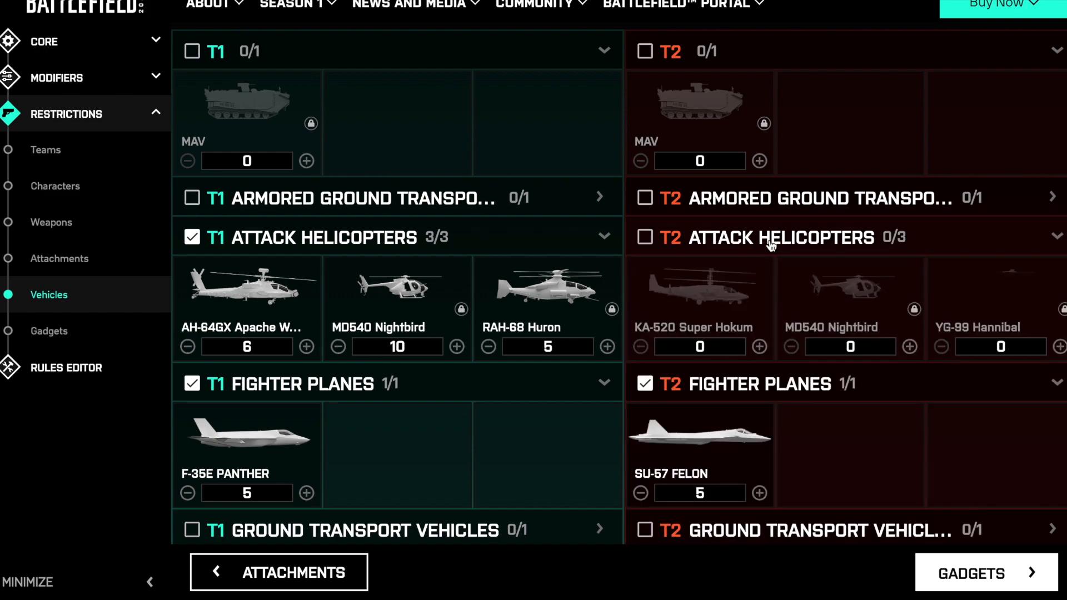
left_click(909, 346)
left_click(910, 346)
left_click(909, 347)
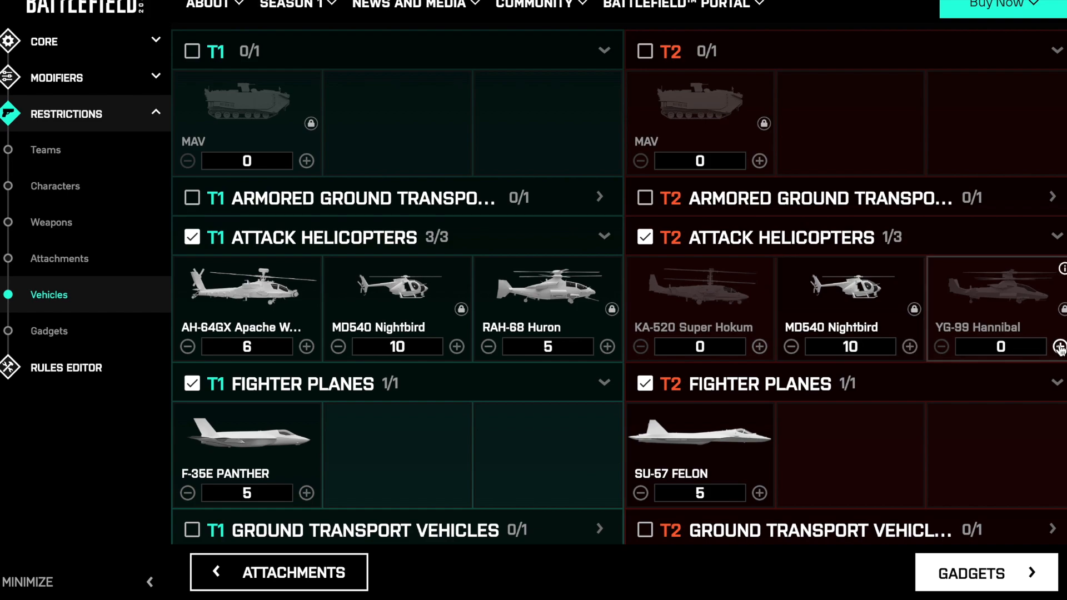
left_click(1060, 346)
left_click(1060, 347)
left_click(1059, 347)
left_click(1060, 347)
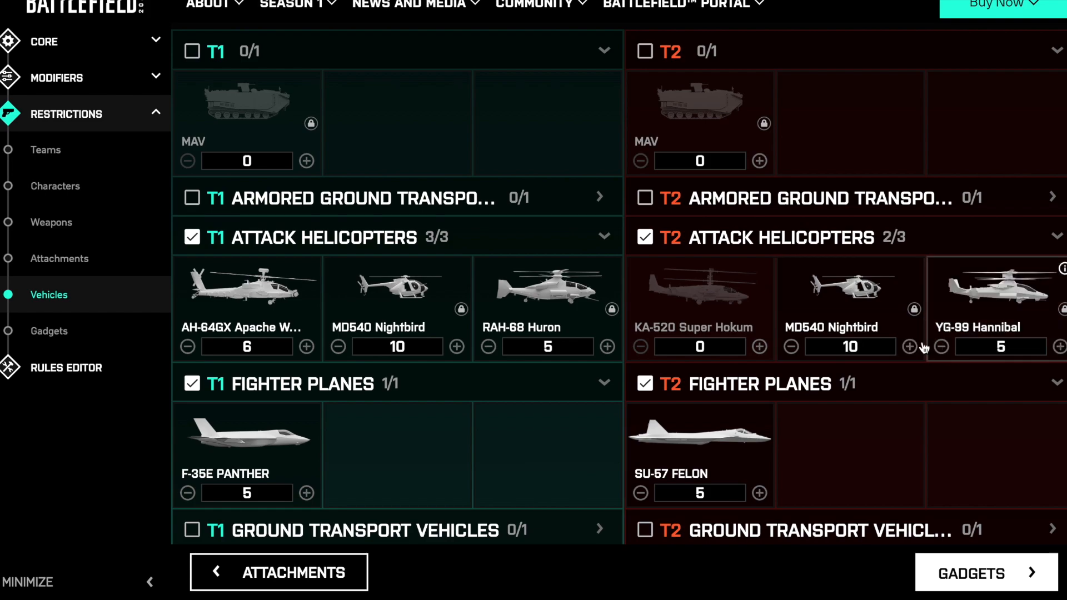
left_click(760, 346)
left_click(760, 347)
left_click(760, 347)
left_click(760, 346)
left_click(759, 347)
left_click(760, 347)
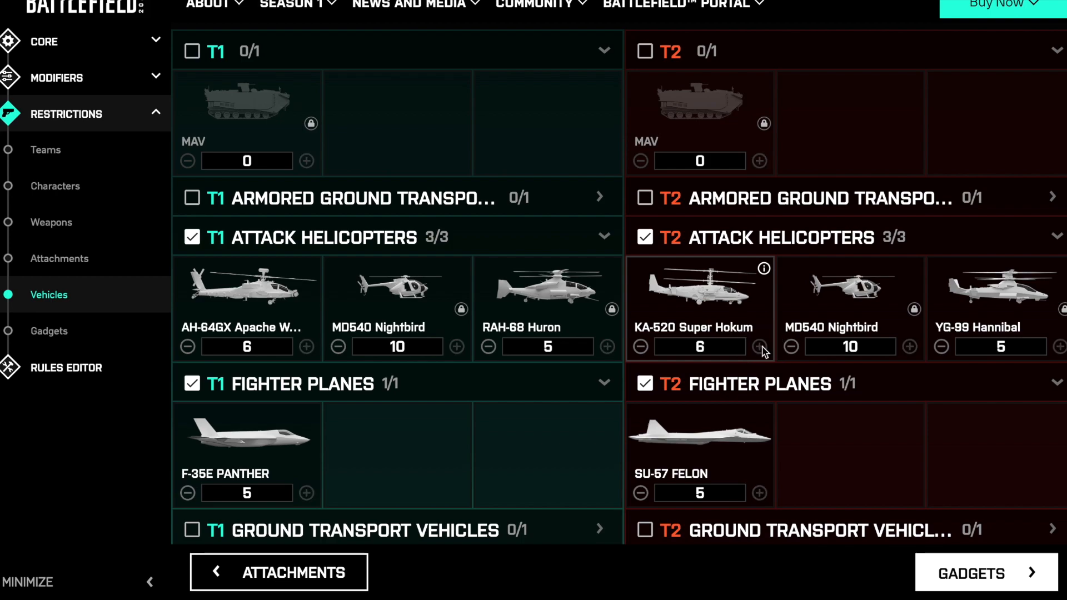
- Review the vehicle allocations of both teams, including the total vehicle counter and the unselected ground vehicle and transport helicopter categories
scroll(762, 272, "up", 1)
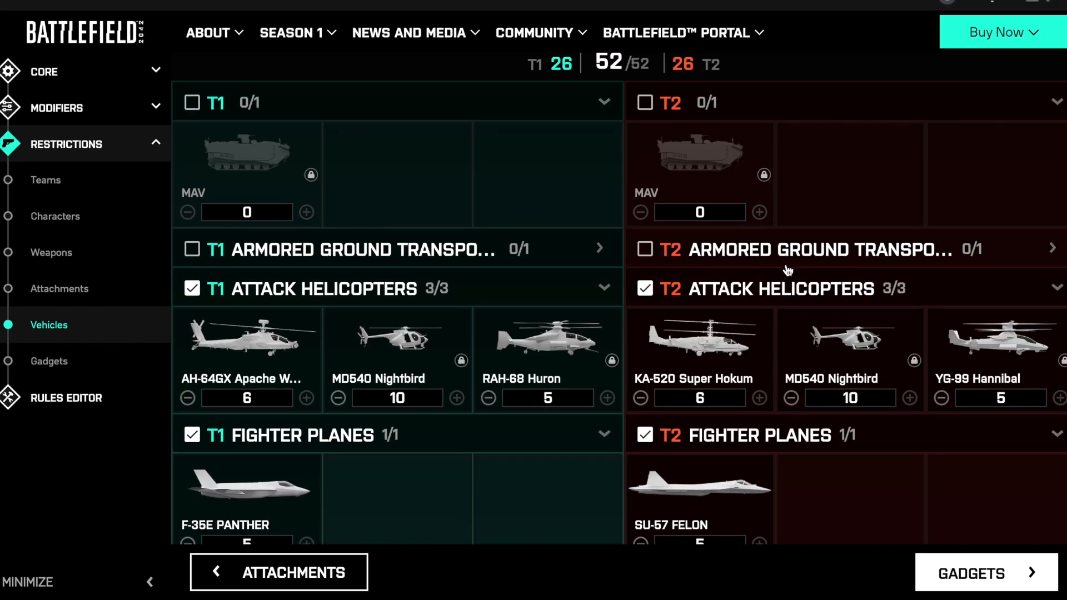
scroll(788, 270, "up", 1)
scroll(788, 271, "down", 1)
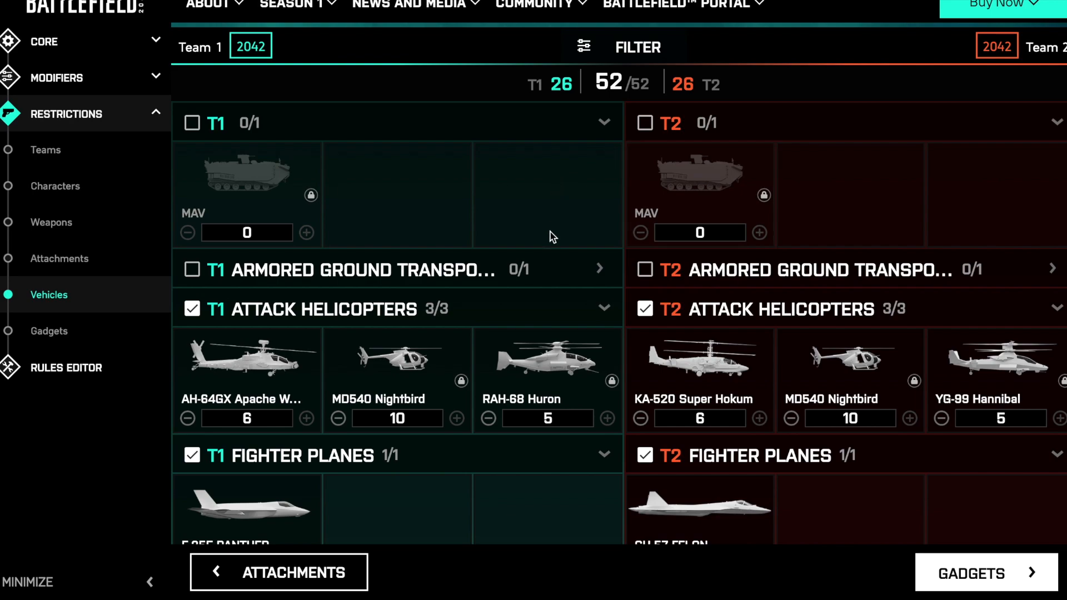
scroll(552, 238, "down", 4)
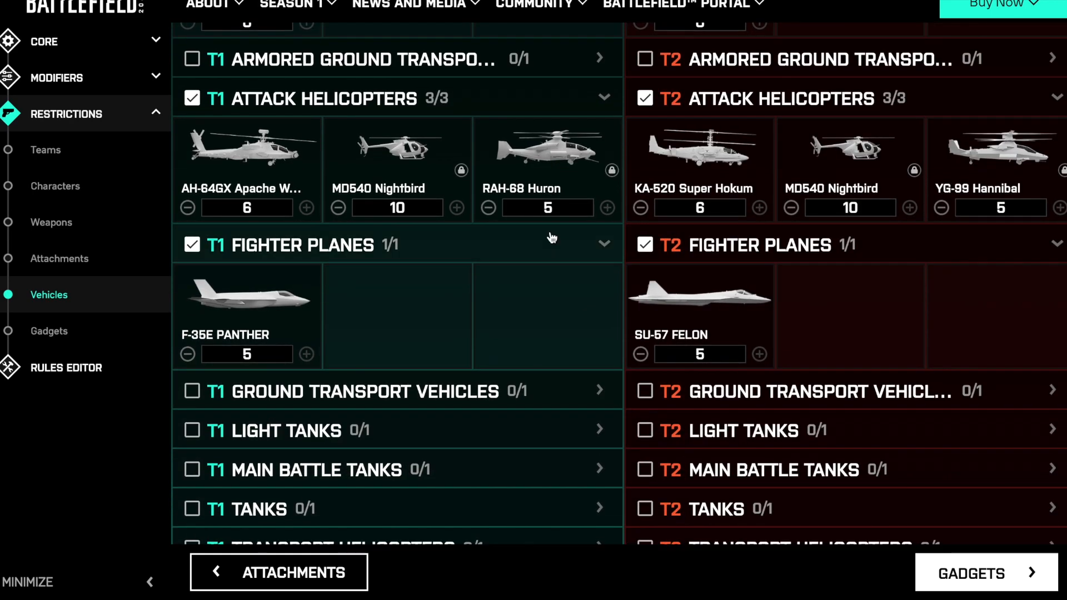
scroll(552, 238, "down", 2)
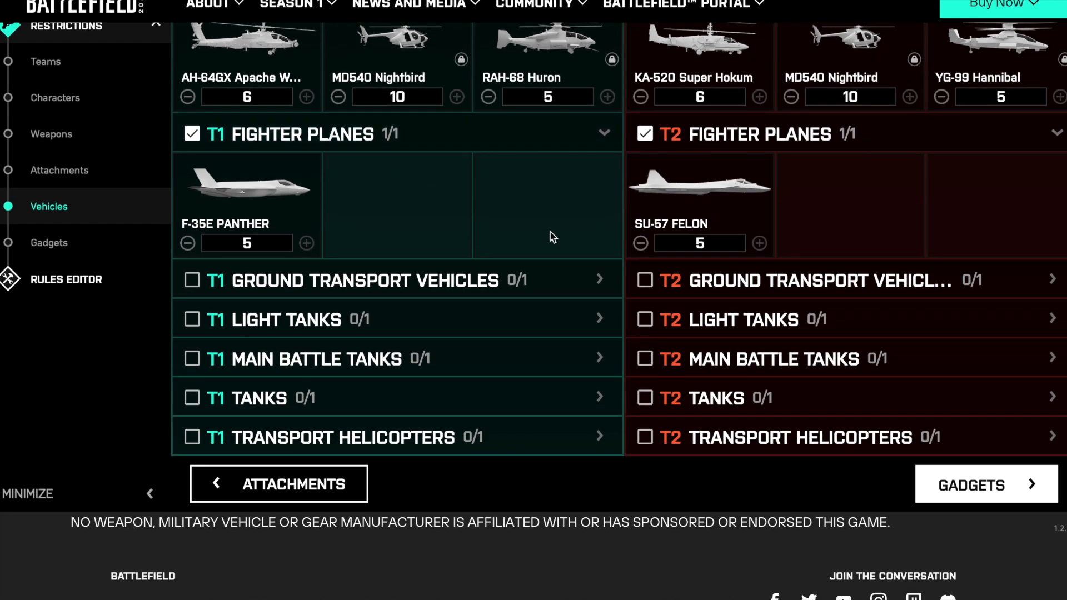
scroll(552, 237, "up", 3)
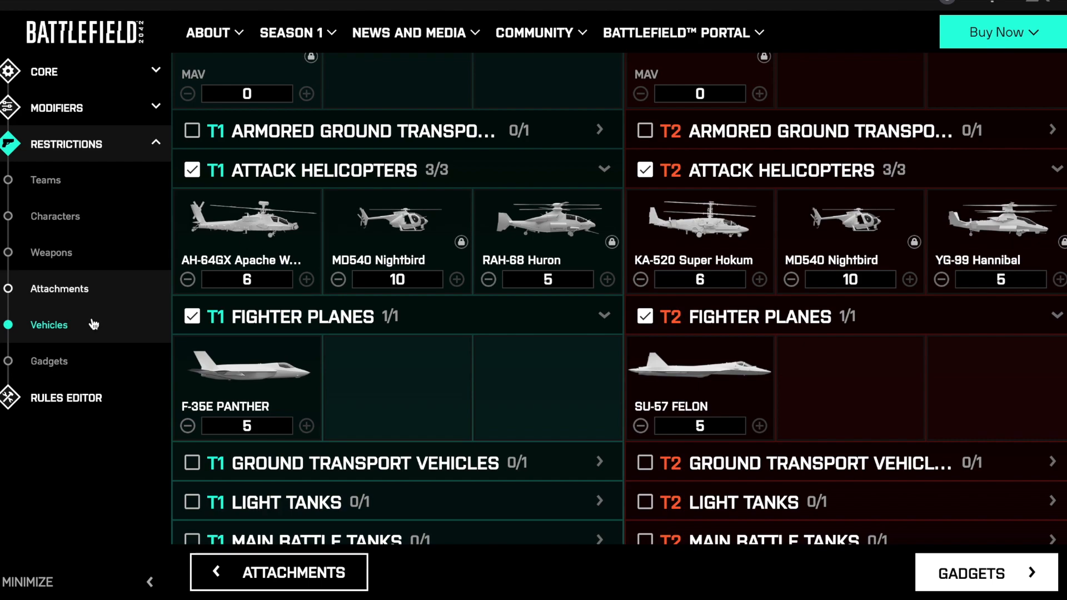
scroll(174, 321, "up", 1)
scroll(174, 321, "up", 2)
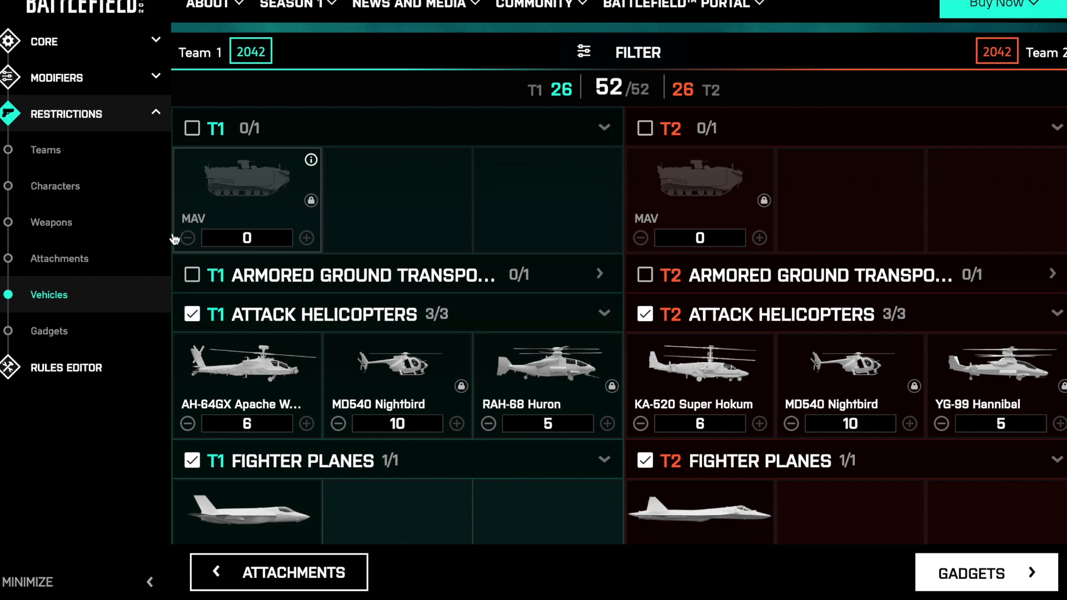
- Check the gadget restrictions, return to the team restrictions and collapse the Restrictions section
left_click(63, 339)
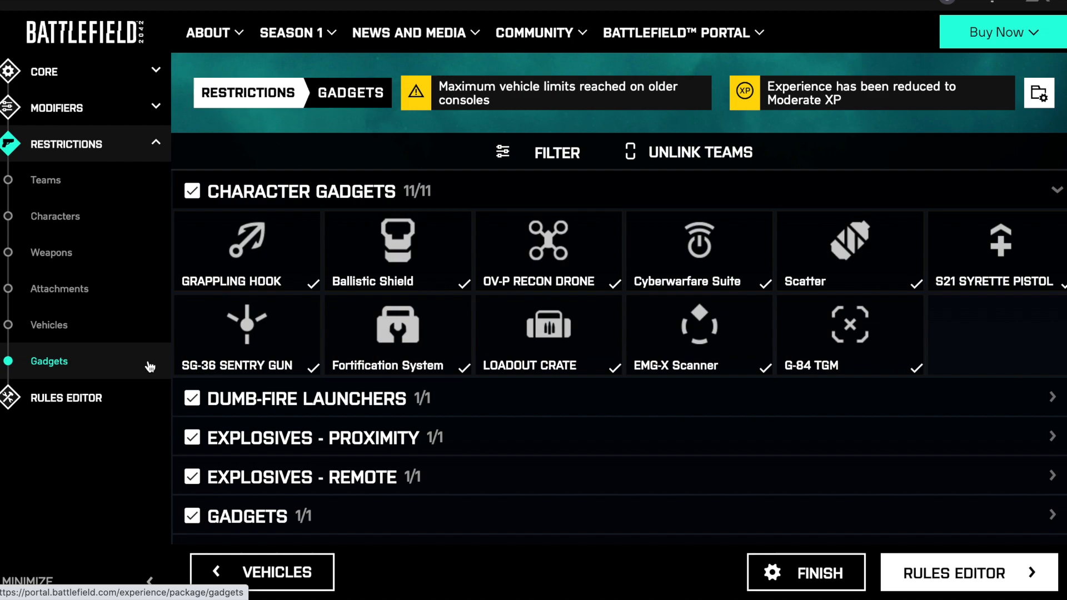
left_click(92, 146)
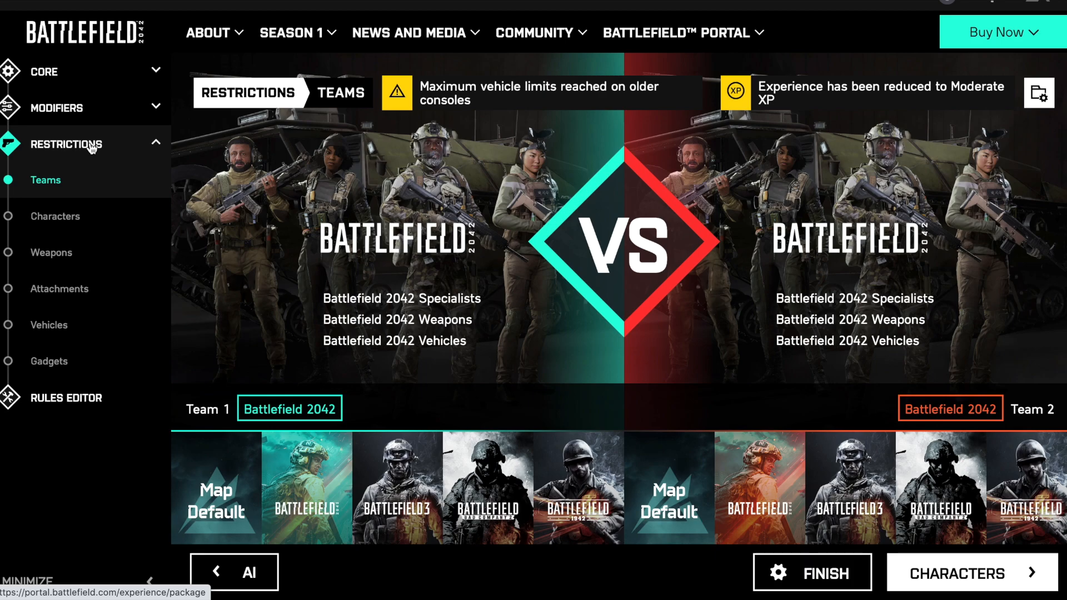
left_click(160, 143)
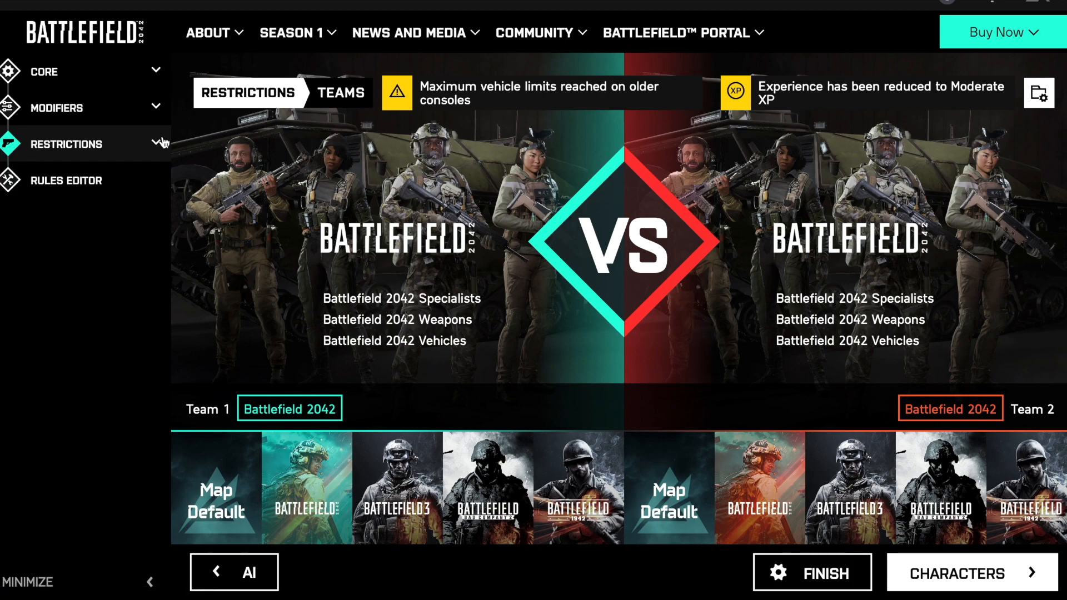
- Open the Rules Editor and look through its list of block categories
left_click(80, 192)
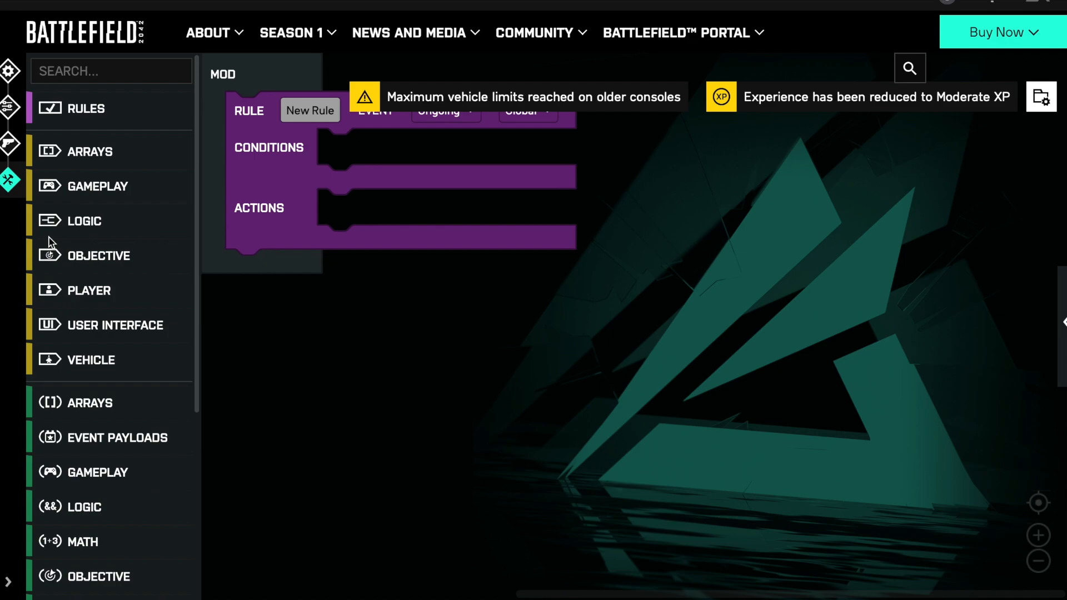
scroll(61, 276, "down", 3)
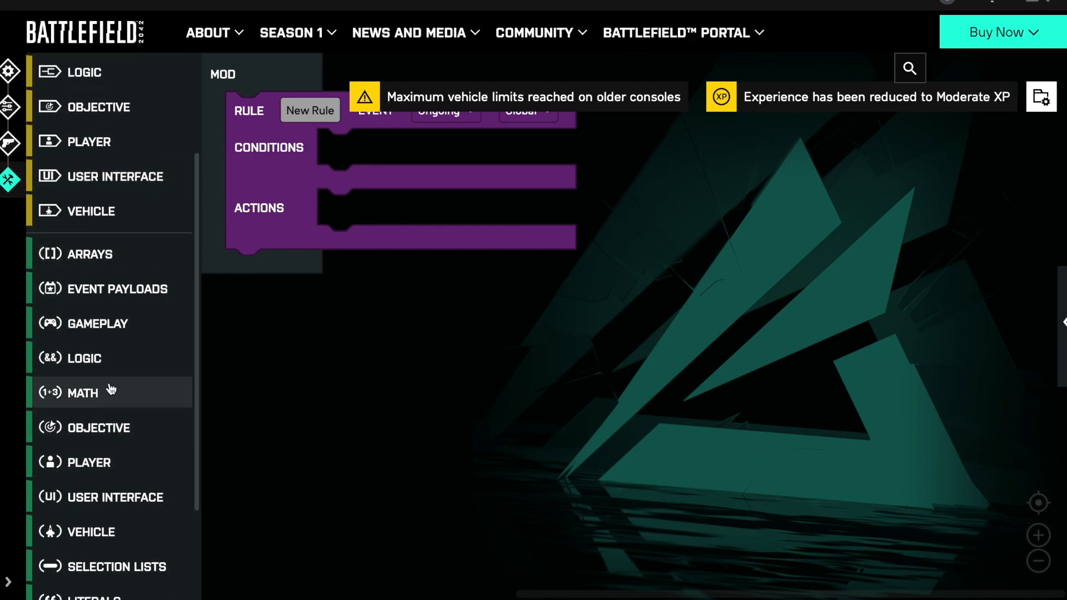
scroll(111, 389, "up", 3)
scroll(111, 389, "down", 3)
scroll(111, 388, "down", 1)
scroll(111, 388, "up", 4)
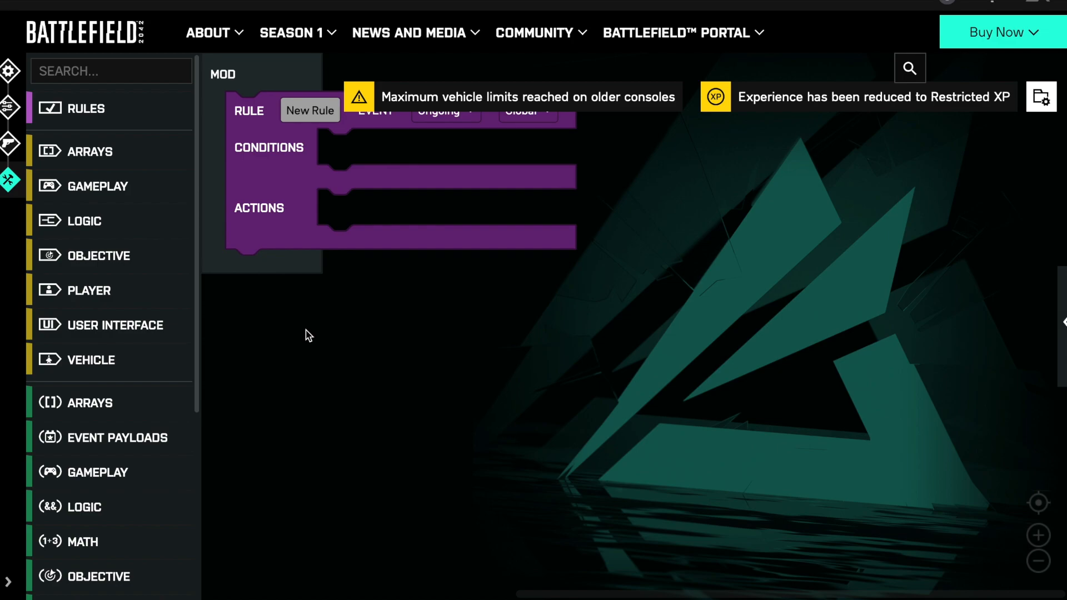
- Examine the action blocks available in the Arrays, Gameplay and Logic categories
left_click(77, 164)
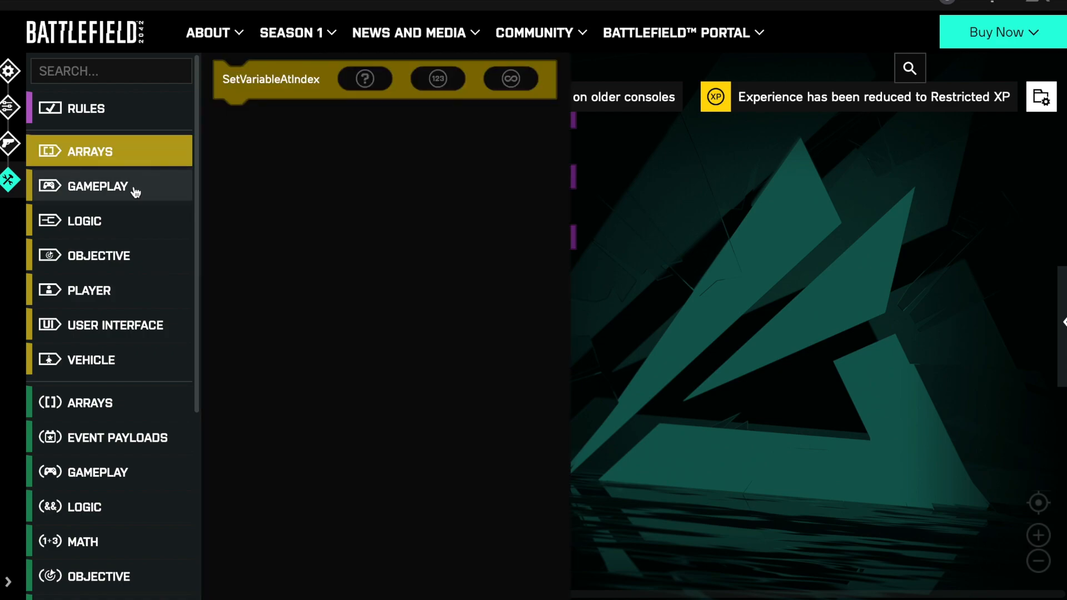
left_click(110, 189)
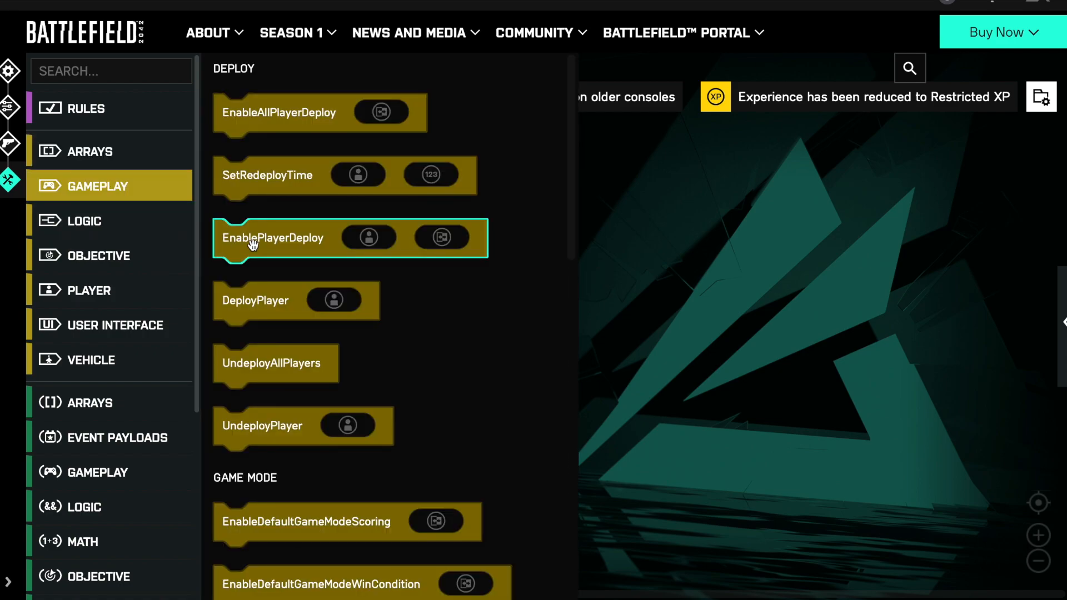
scroll(228, 245, "down", 10)
scroll(253, 250, "down", 1)
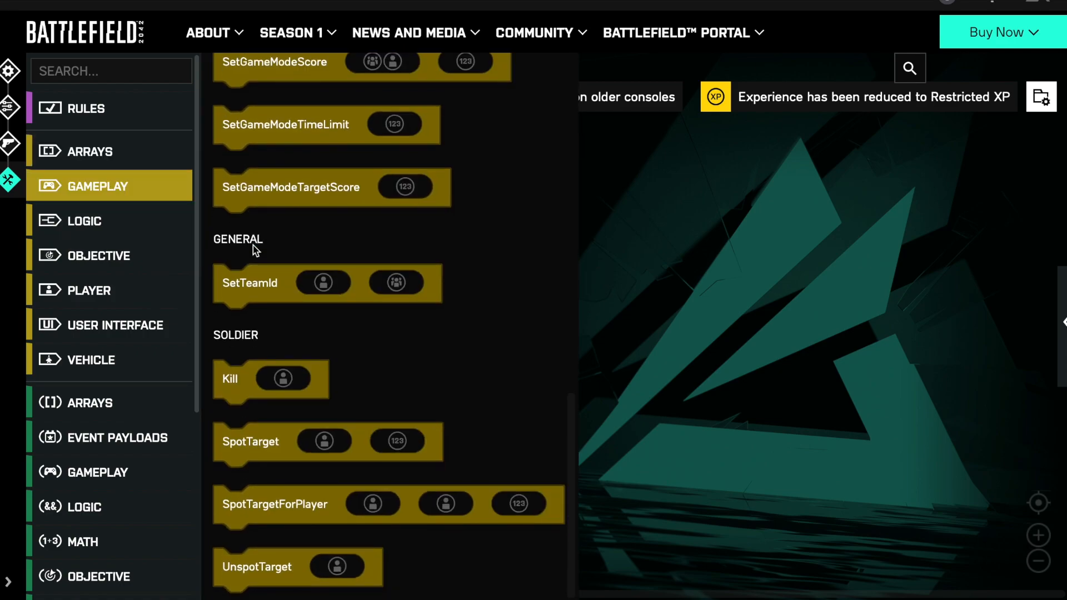
left_click(132, 231)
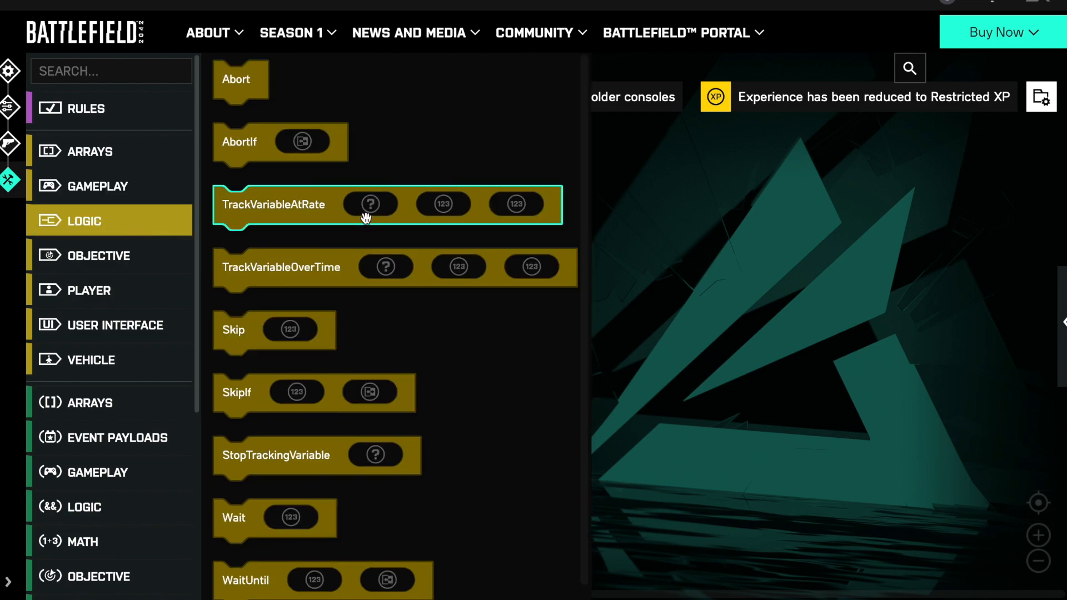
scroll(366, 217, "down", 1)
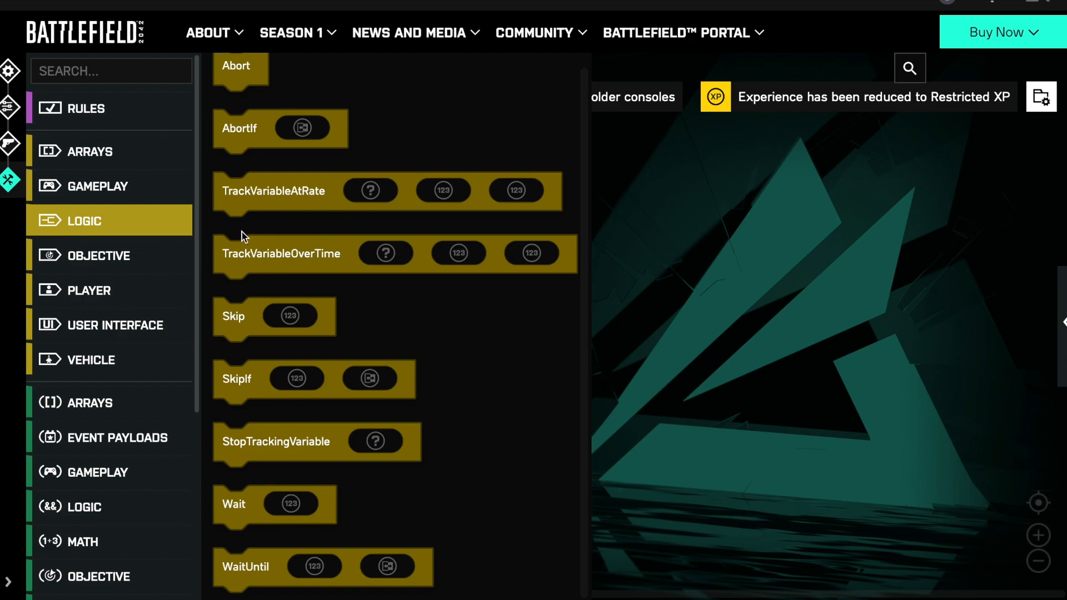
- Compare the Objective action block with the capture point value blocks in the Objective values category
left_click(129, 259)
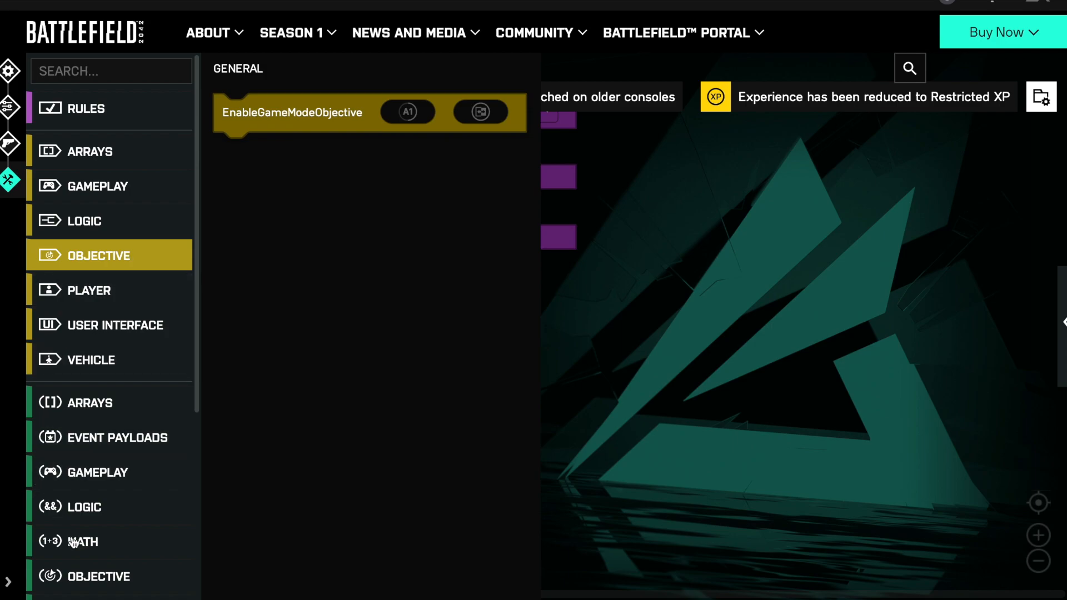
left_click(90, 583)
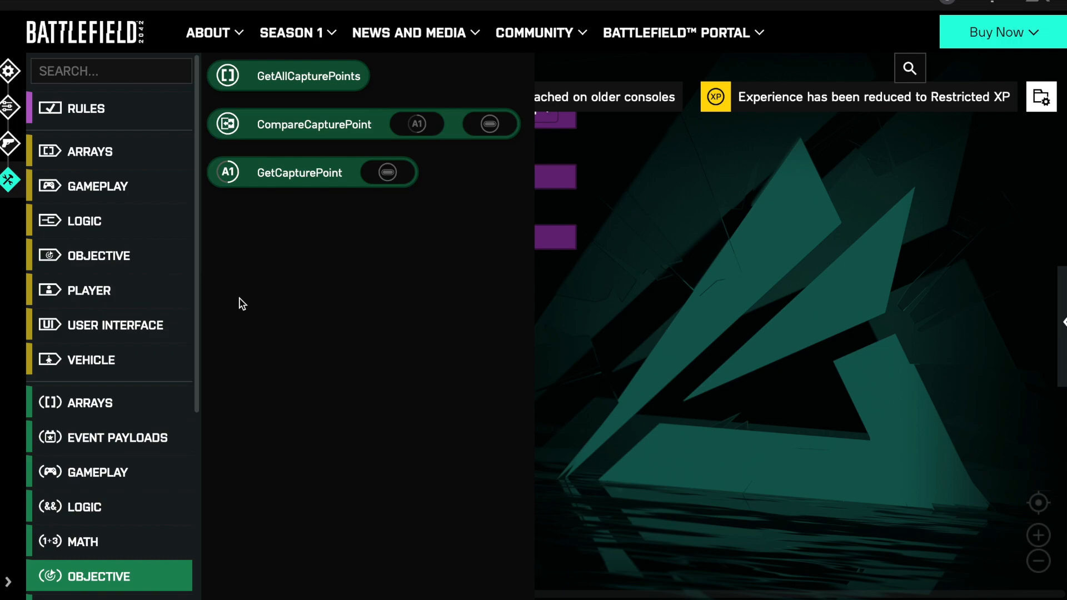
left_click(127, 259)
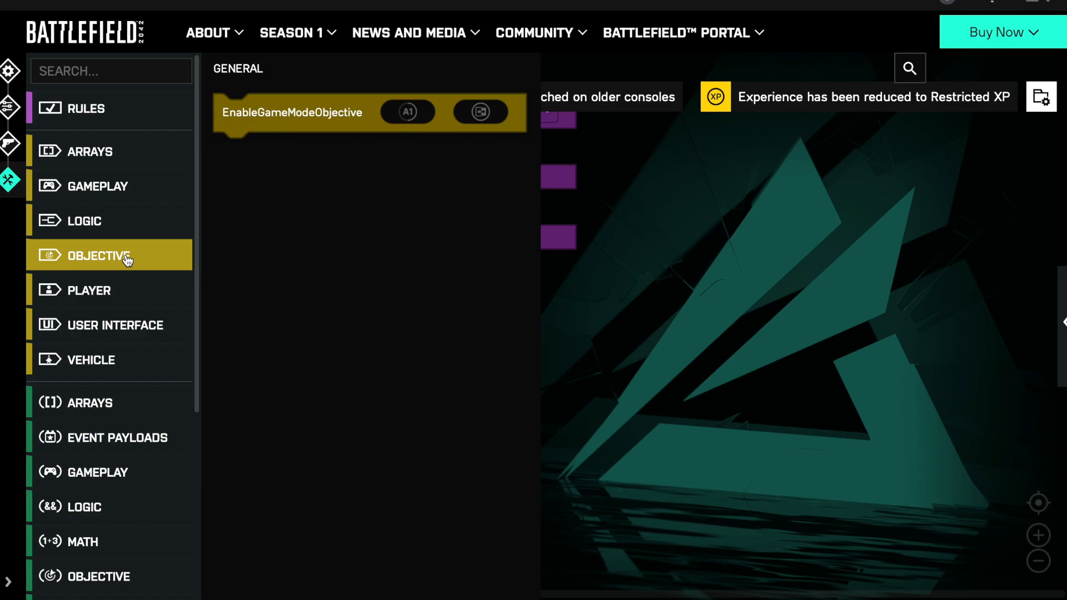
- Look through the Player action blocks, from the general, input and inventory groups down to the soldier group
left_click(78, 292)
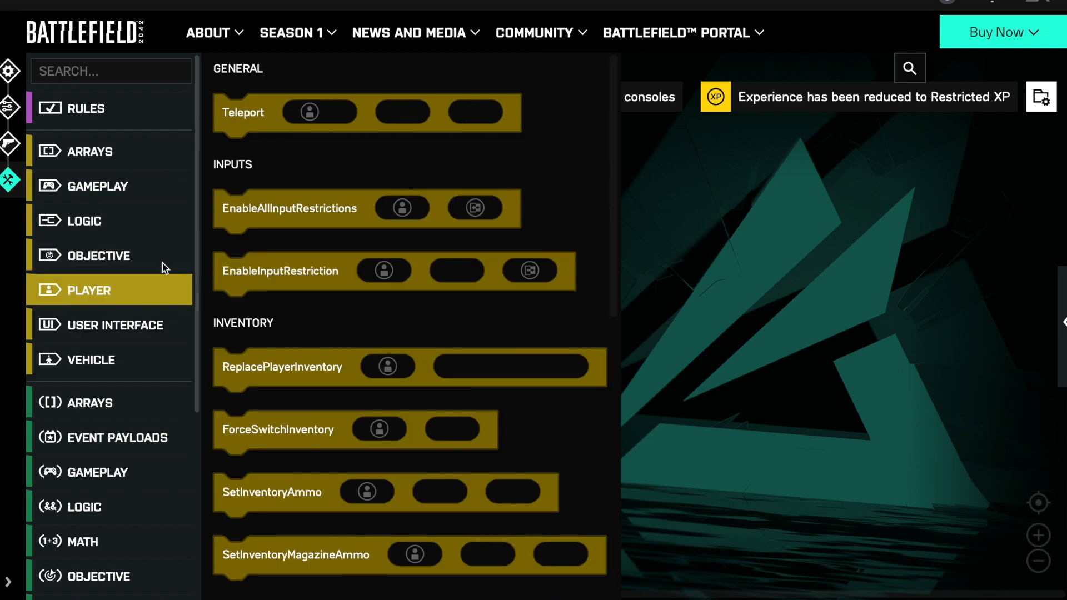
scroll(321, 233, "down", 10)
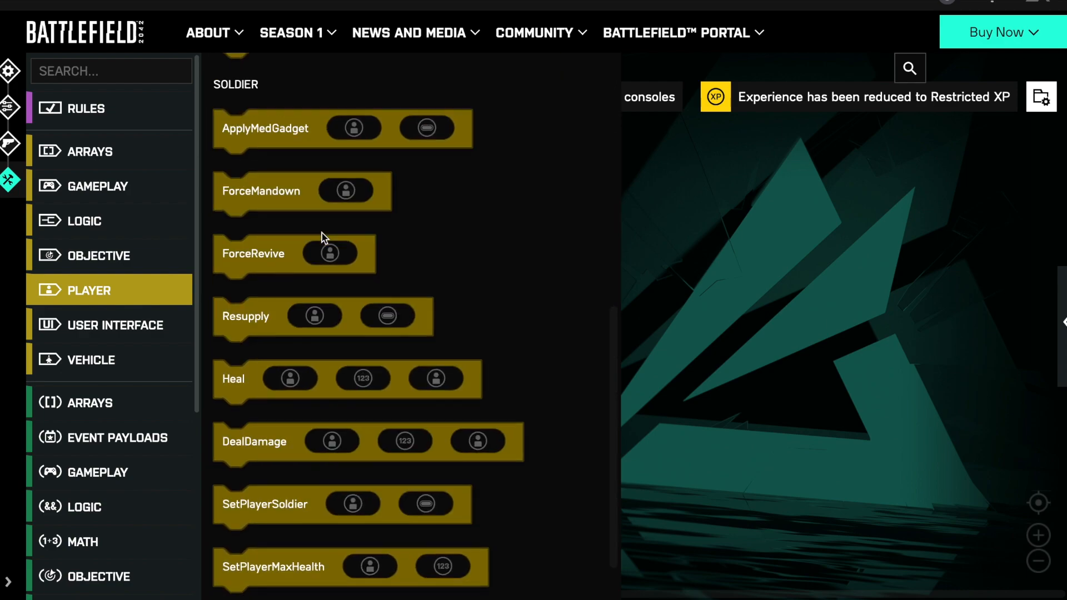
scroll(322, 232, "up", 1)
scroll(321, 233, "up", 2)
scroll(323, 234, "down", 3)
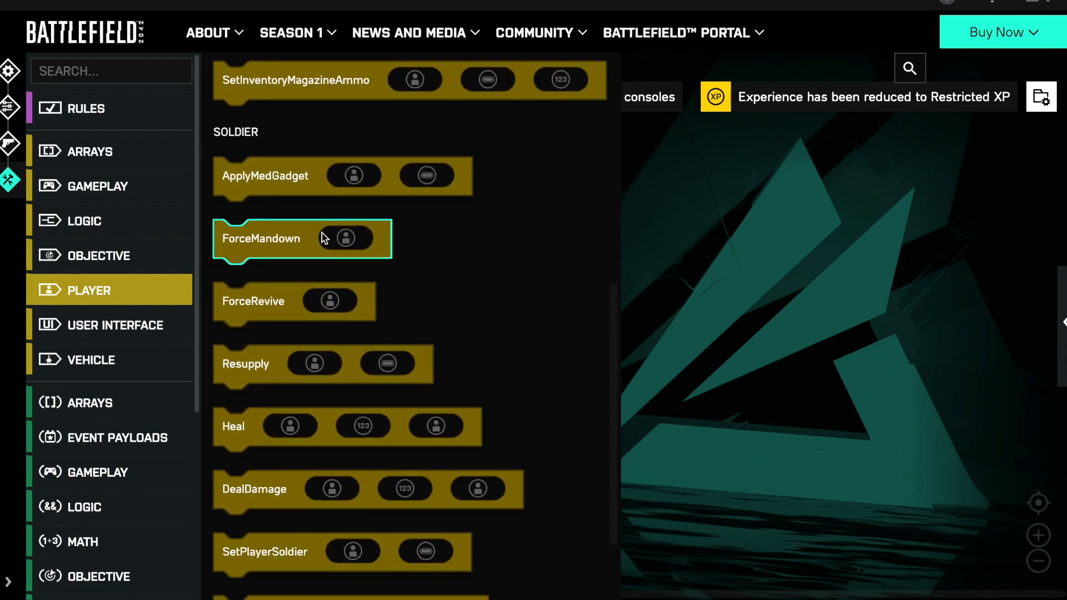
- Examine the User Interface message actions and read the help page of the SendErrorReport block, closing it when done
left_click(110, 325)
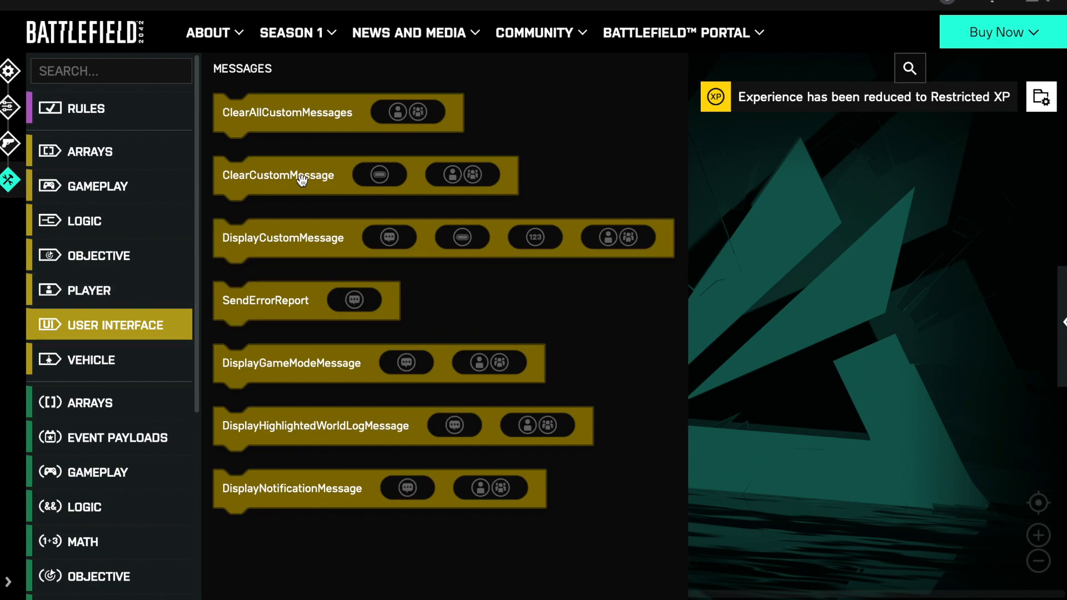
right_click(291, 310)
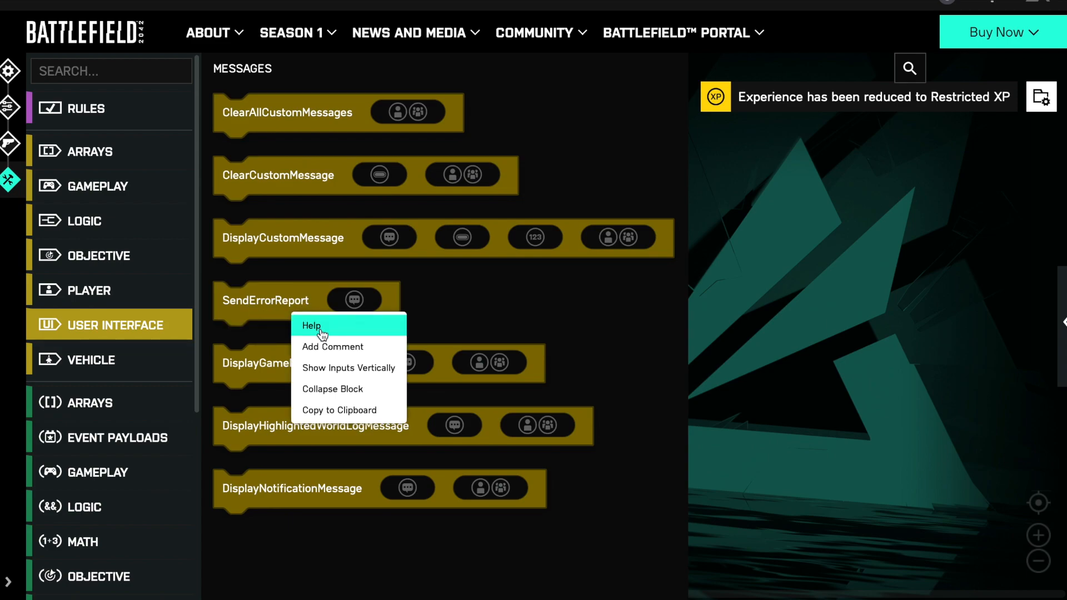
left_click(307, 326)
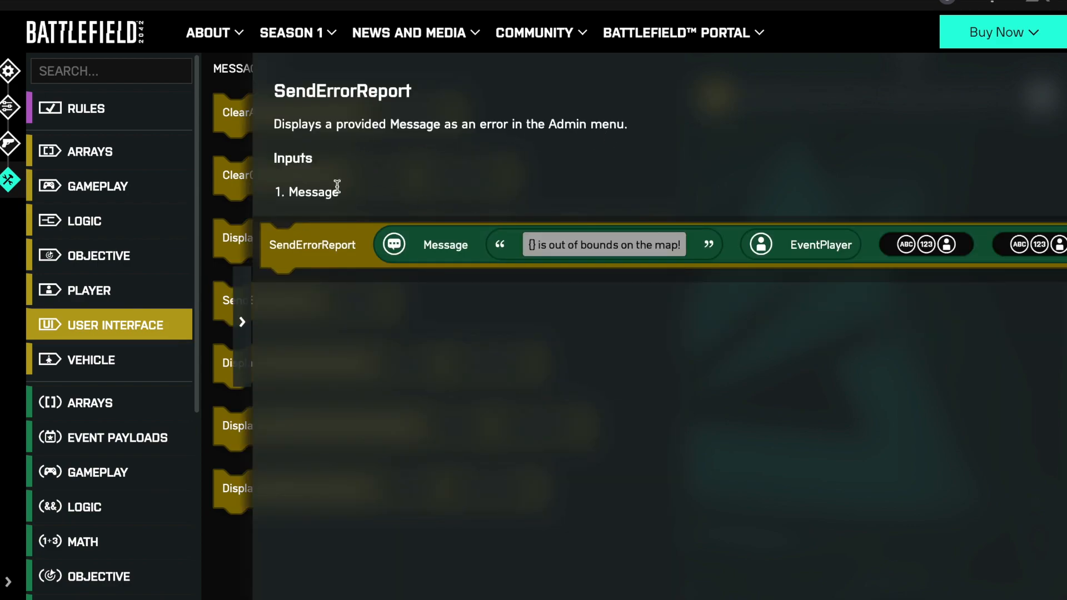
left_click(244, 320)
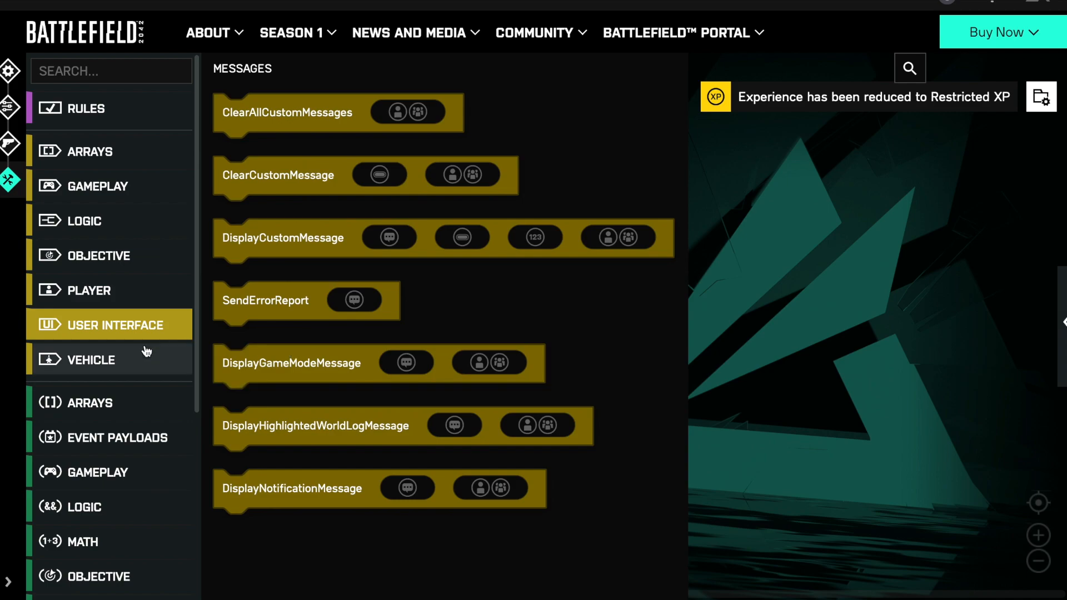
- Examine the Vehicle action blocks and the value blocks under Arrays, Event Payloads and Gameplay
left_click(102, 365)
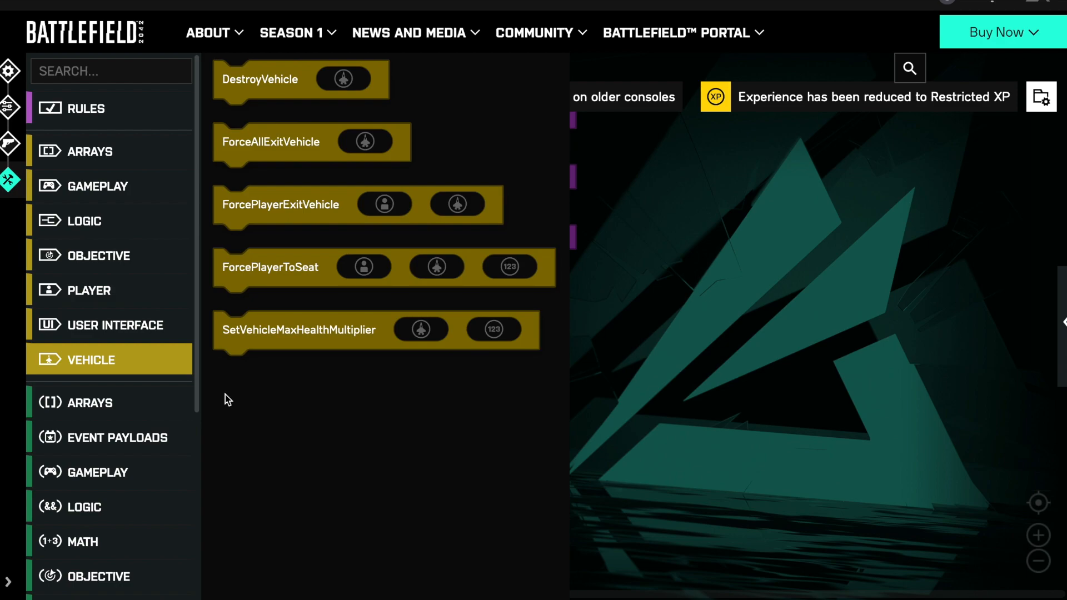
scroll(103, 389, "down", 1)
left_click(96, 360)
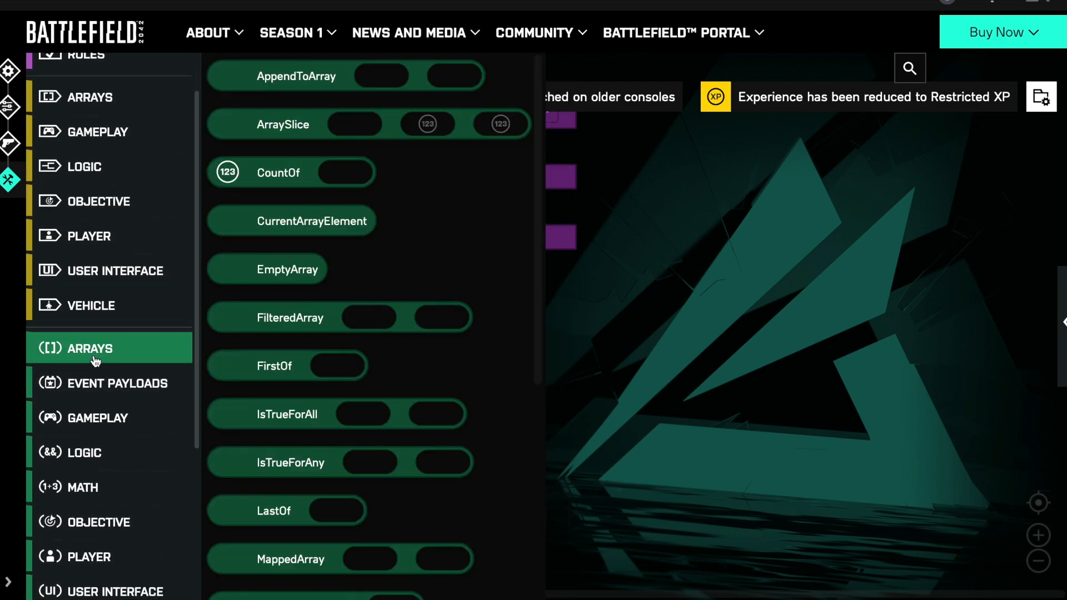
scroll(275, 214, "down", 6)
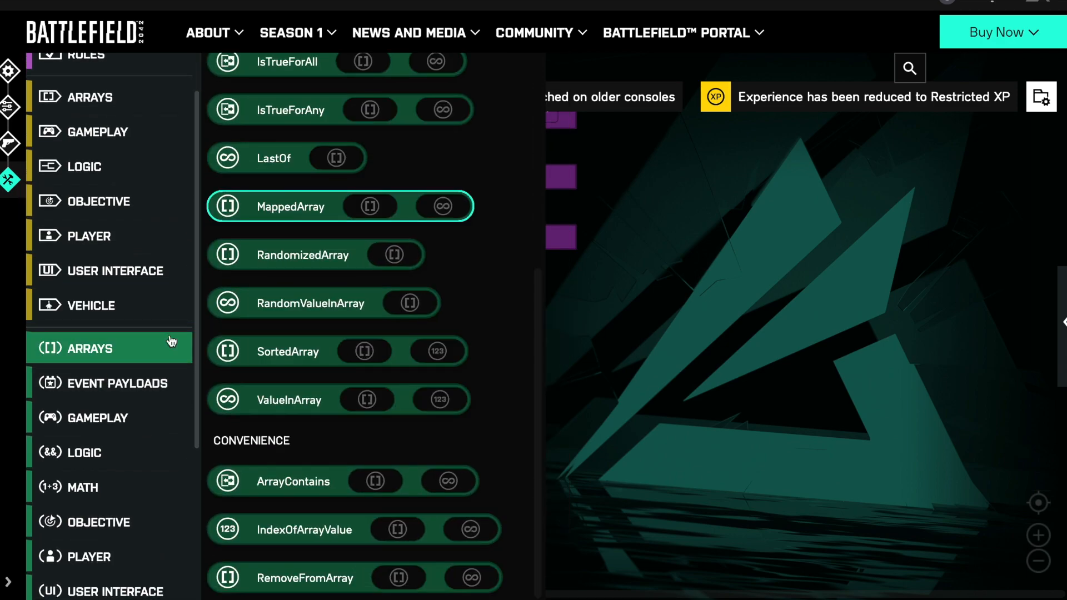
left_click(84, 389)
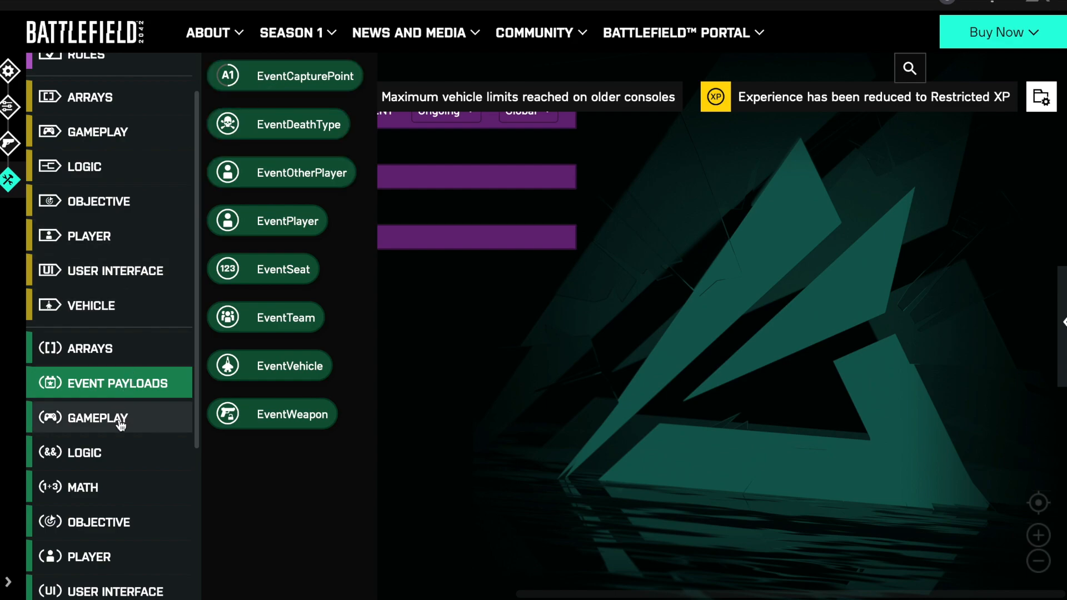
left_click(98, 418)
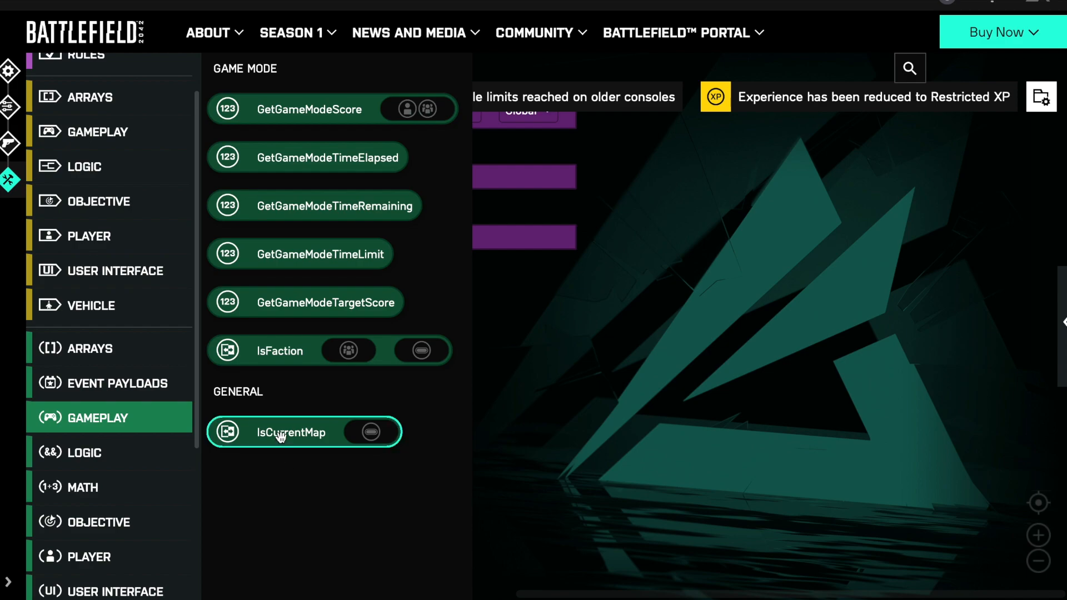
- Look over the Logic comparison blocks and the whole list of Math value blocks
left_click(110, 454)
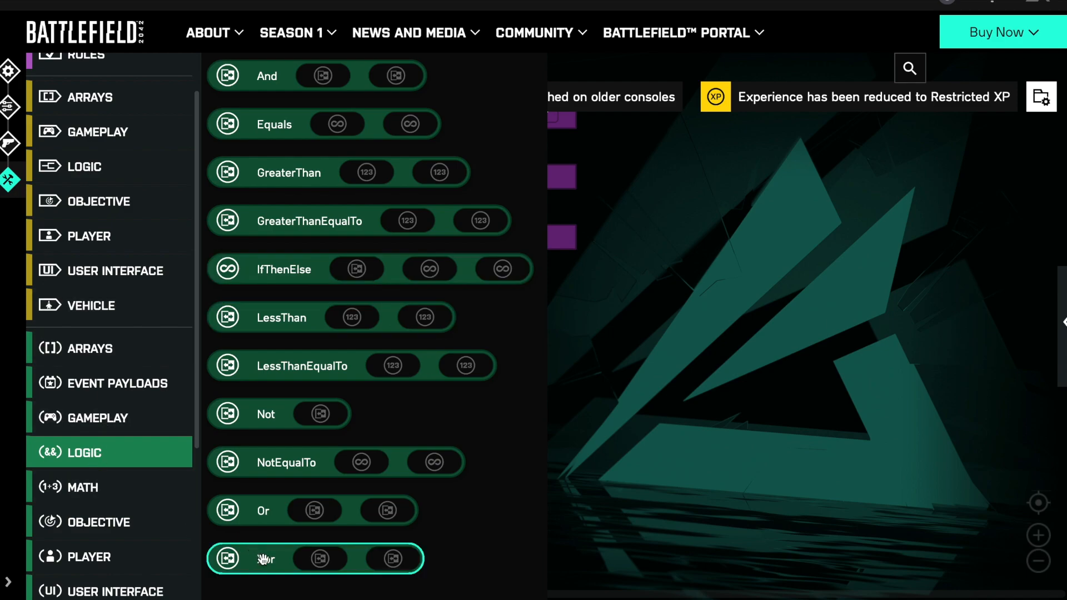
left_click(112, 493)
scroll(304, 303, "down", 15)
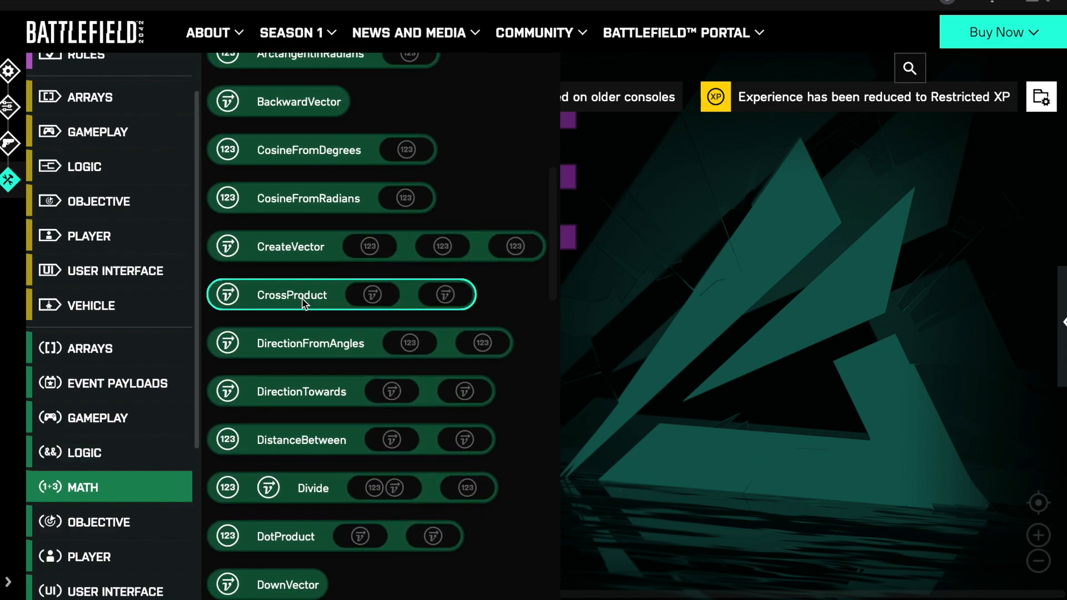
scroll(304, 303, "down", 10)
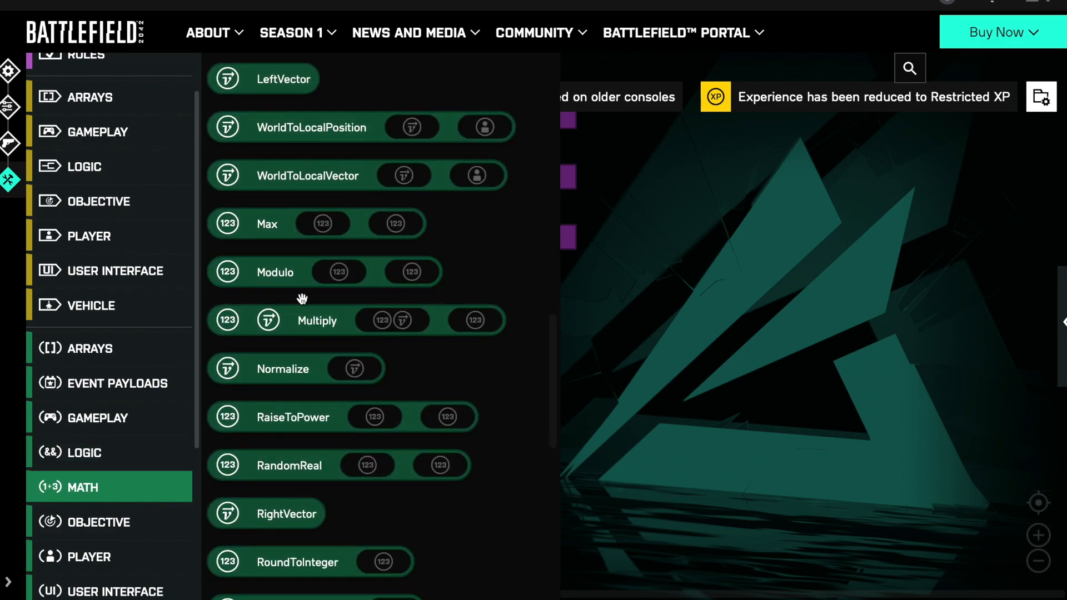
scroll(302, 299, "down", 7)
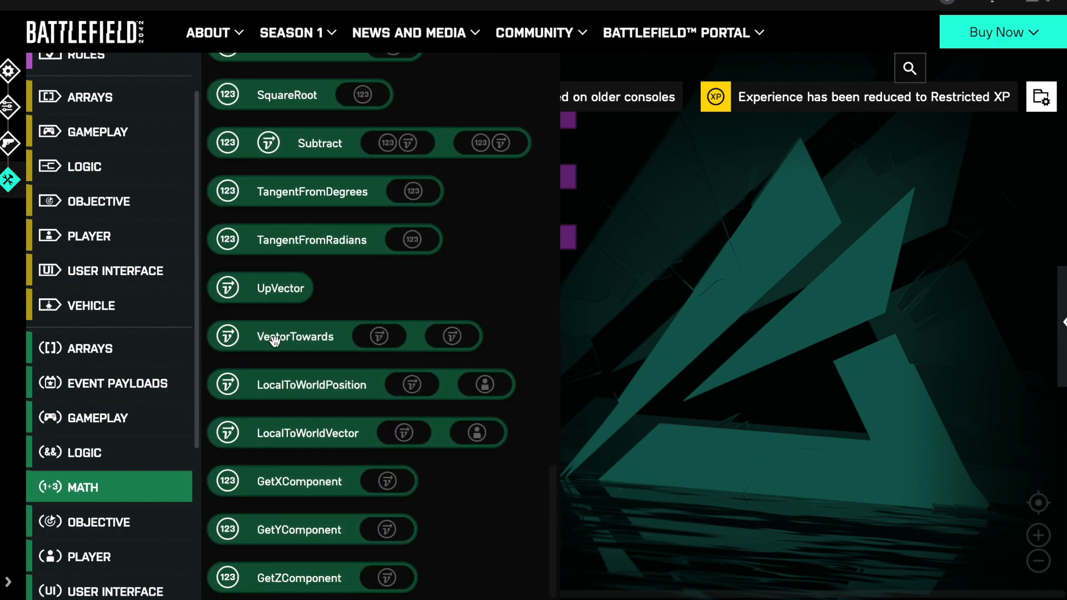
- Review the value blocks in the Objective, Player, User Interface and Vehicle categories
left_click(112, 522)
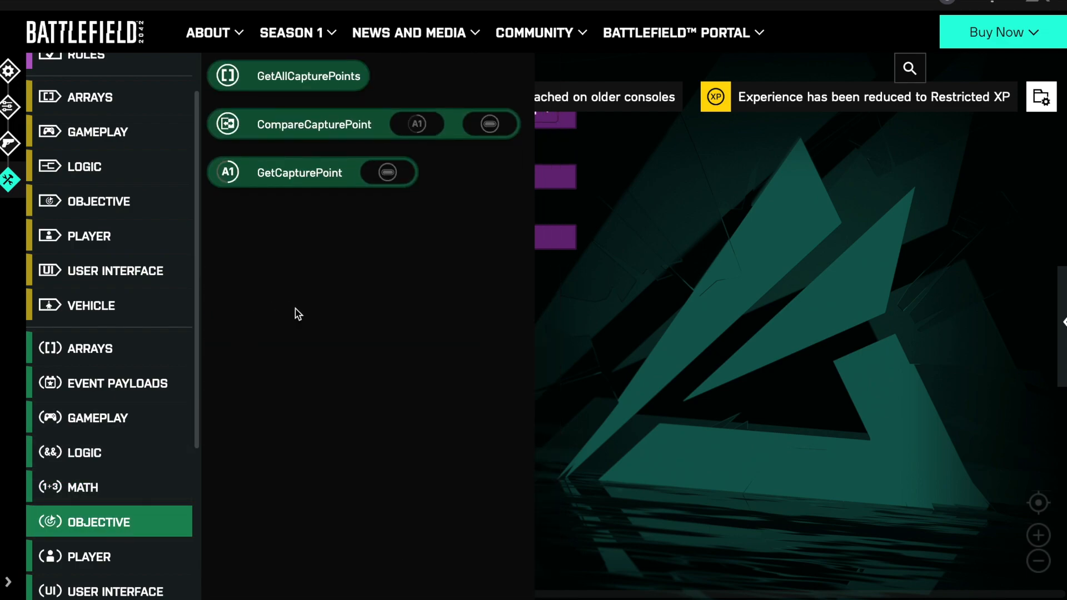
scroll(95, 357, "down", 2)
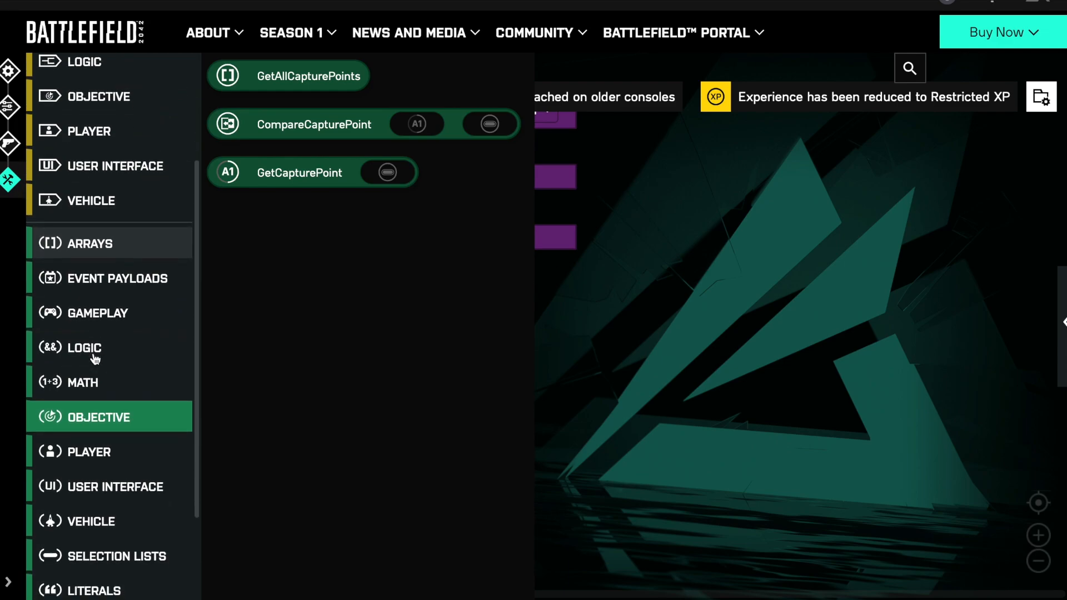
scroll(94, 356, "down", 1)
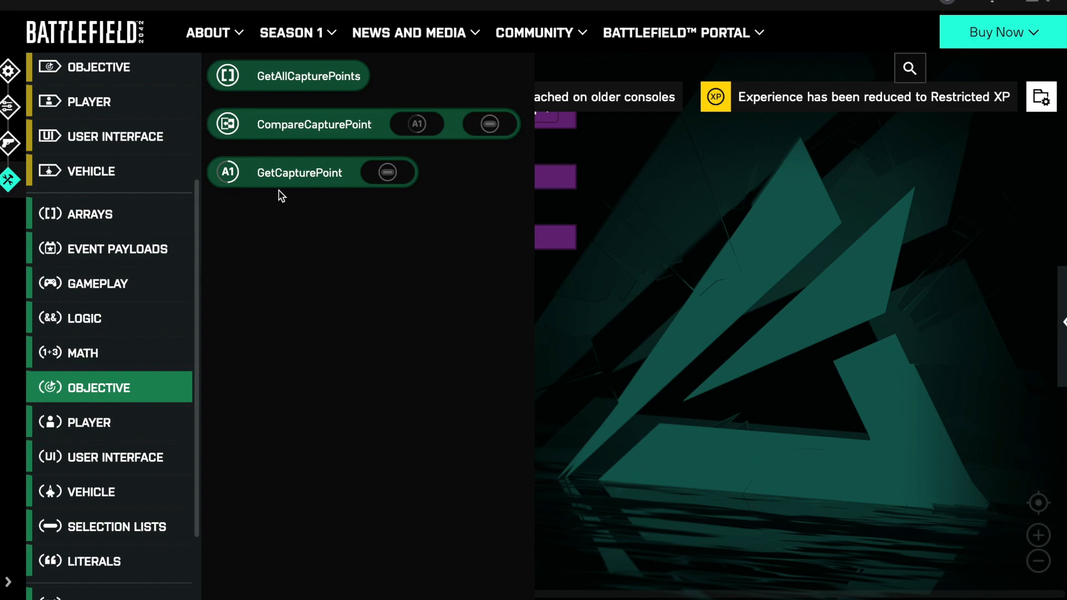
left_click(109, 424)
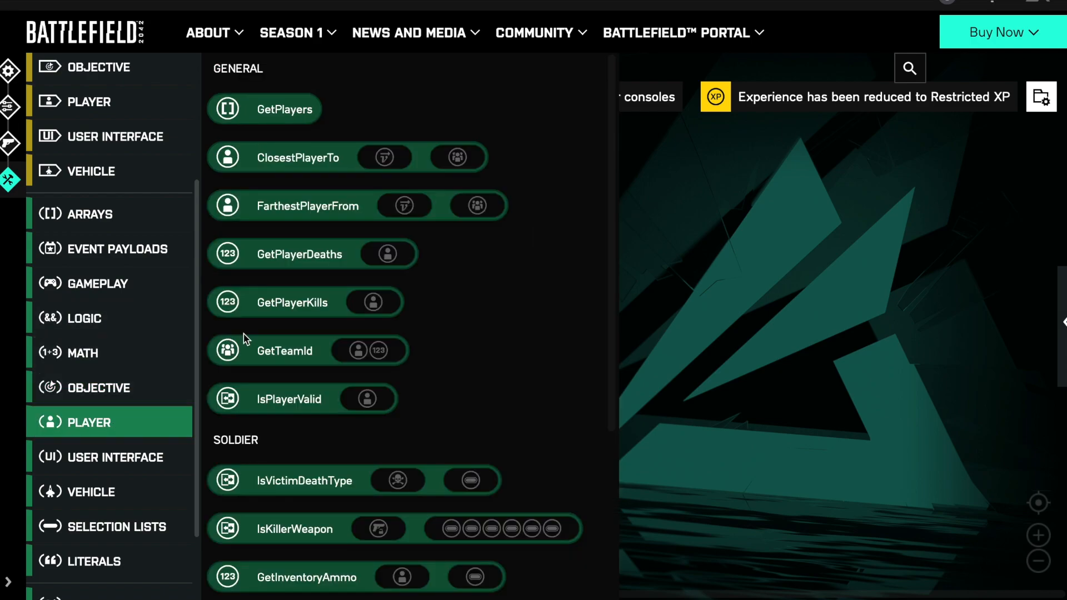
scroll(334, 216, "down", 4)
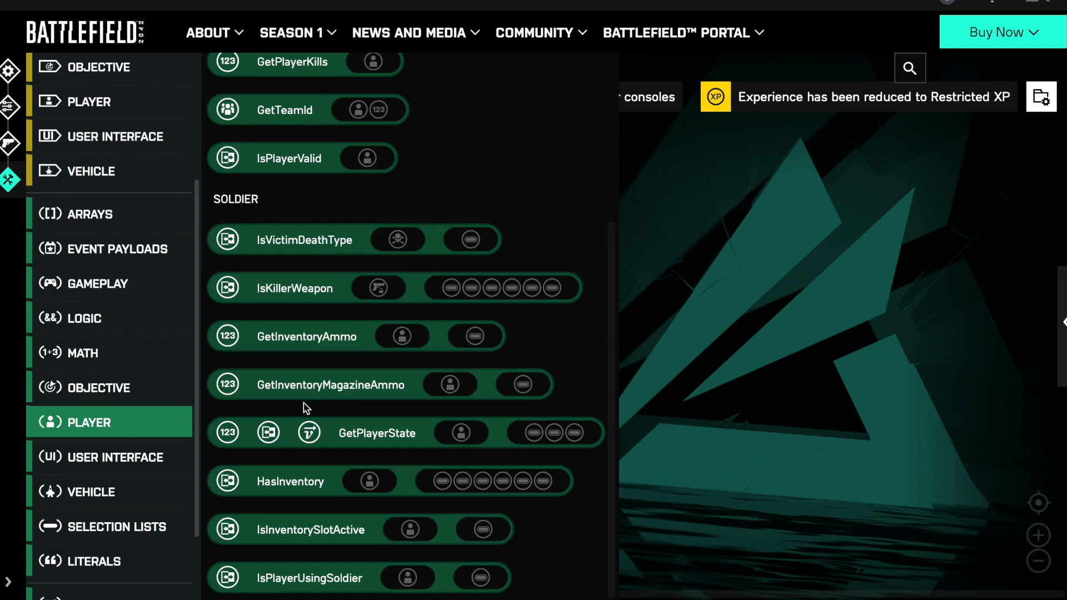
left_click(128, 460)
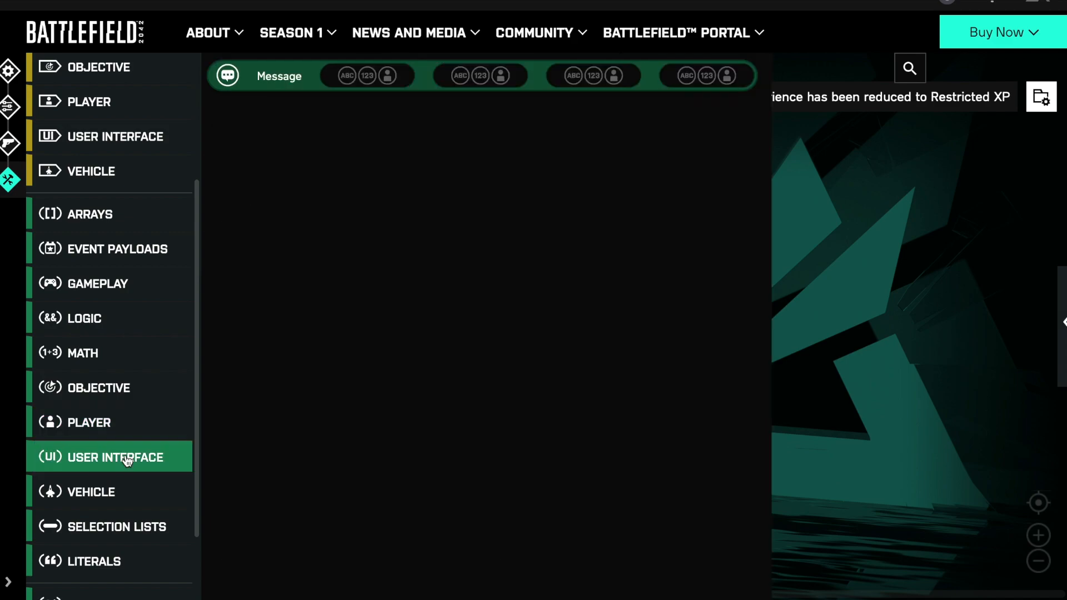
left_click(96, 494)
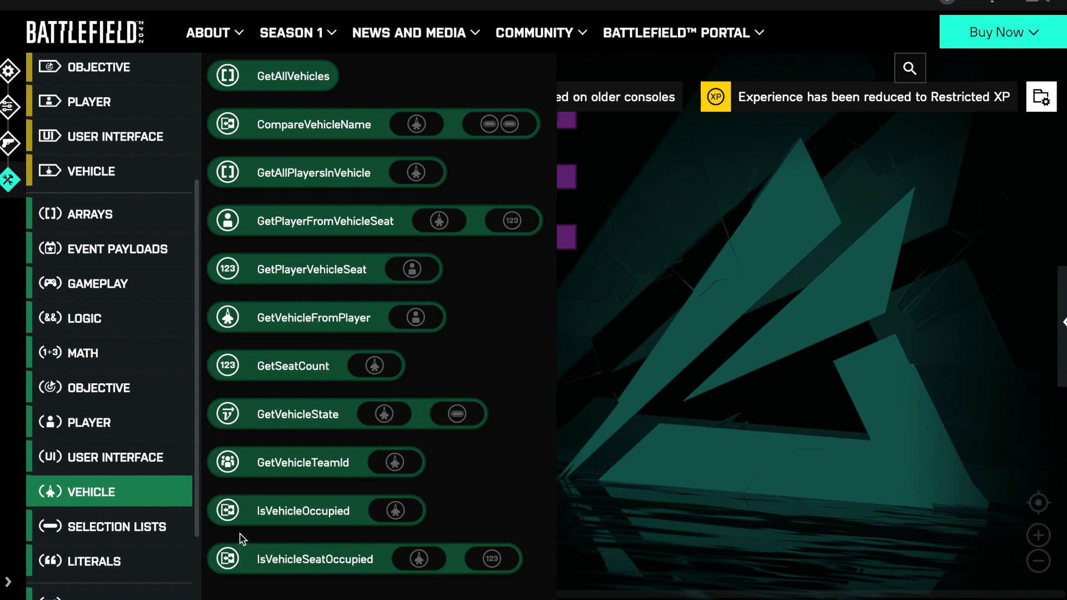
- Look through the Selection Lists blocks down to the player state entries
left_click(115, 527)
scroll(332, 250, "down", 5)
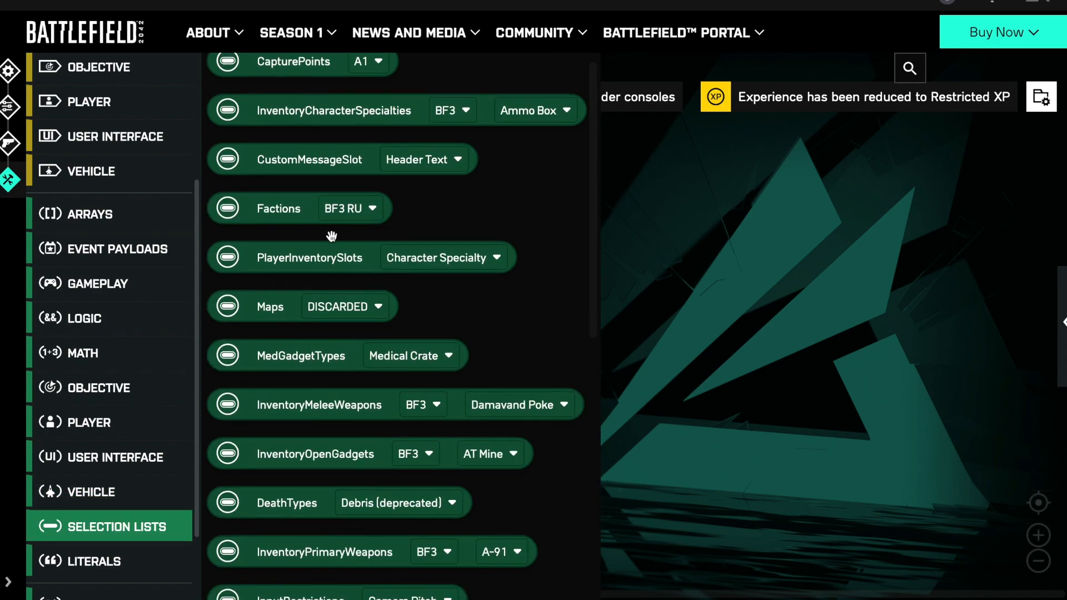
scroll(332, 237, "down", 1)
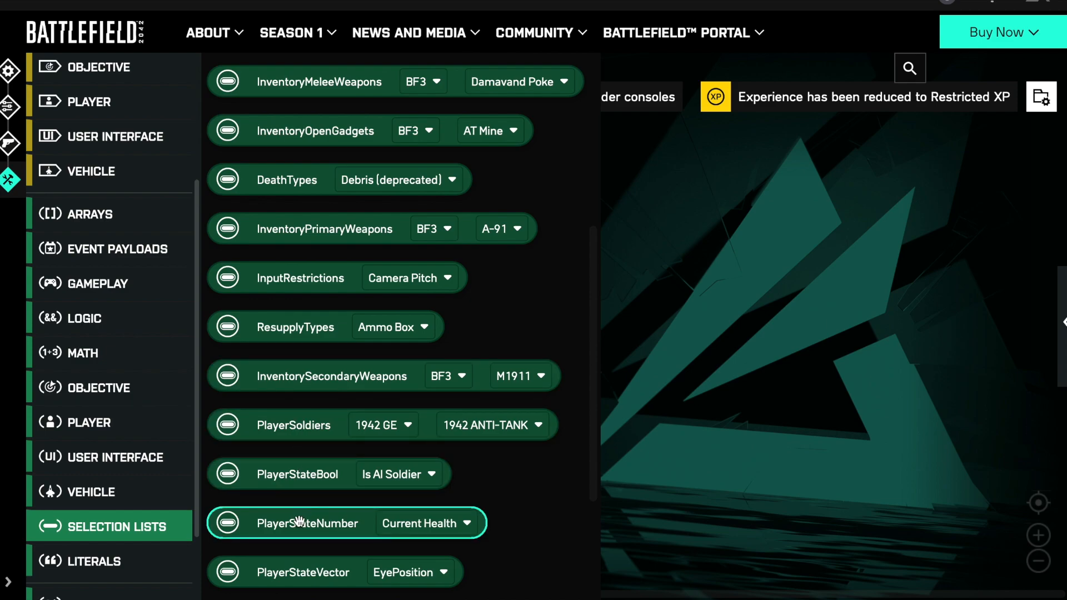
- Place a PlayerStateBool block in the workspace, look through its state options and delete the block
left_click_drag(287, 481, 584, 403)
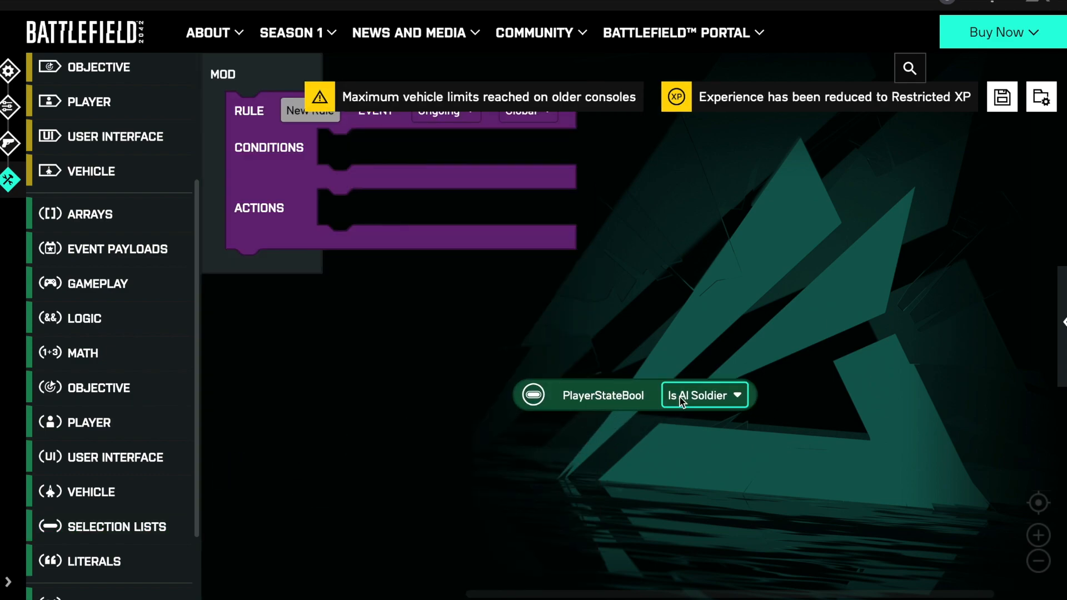
left_click(681, 400)
scroll(698, 236, "down", 1)
scroll(699, 236, "down", 3)
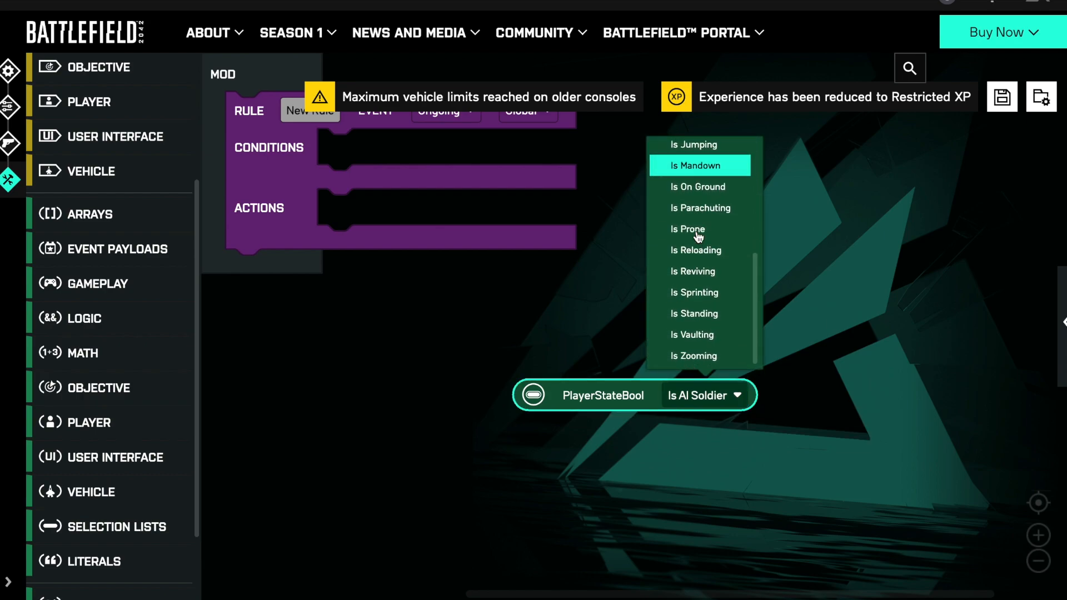
scroll(683, 331, "up", 4)
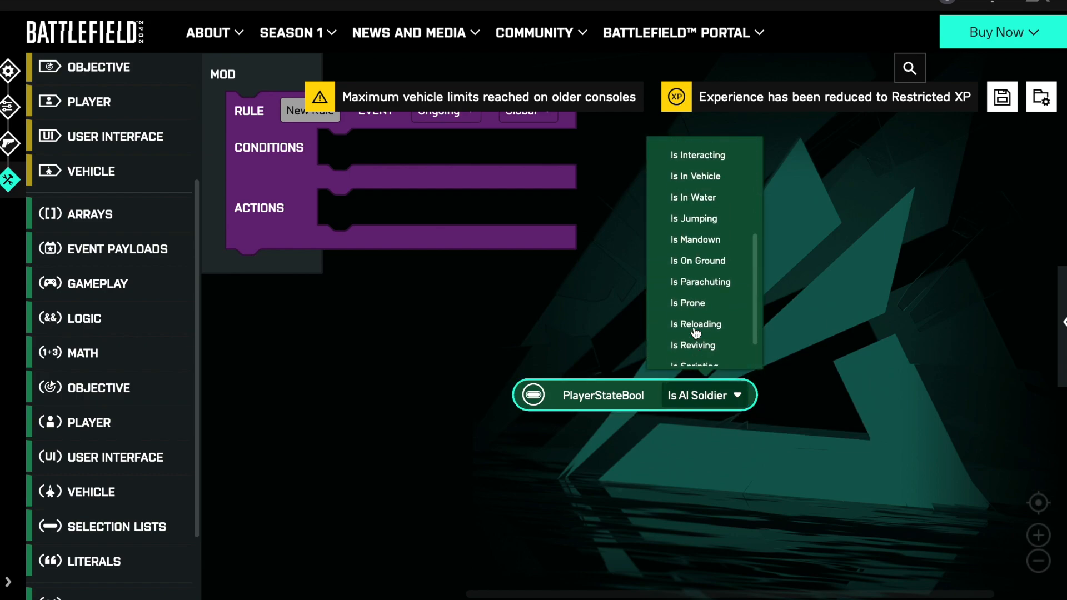
left_click(578, 403)
key("Delete")
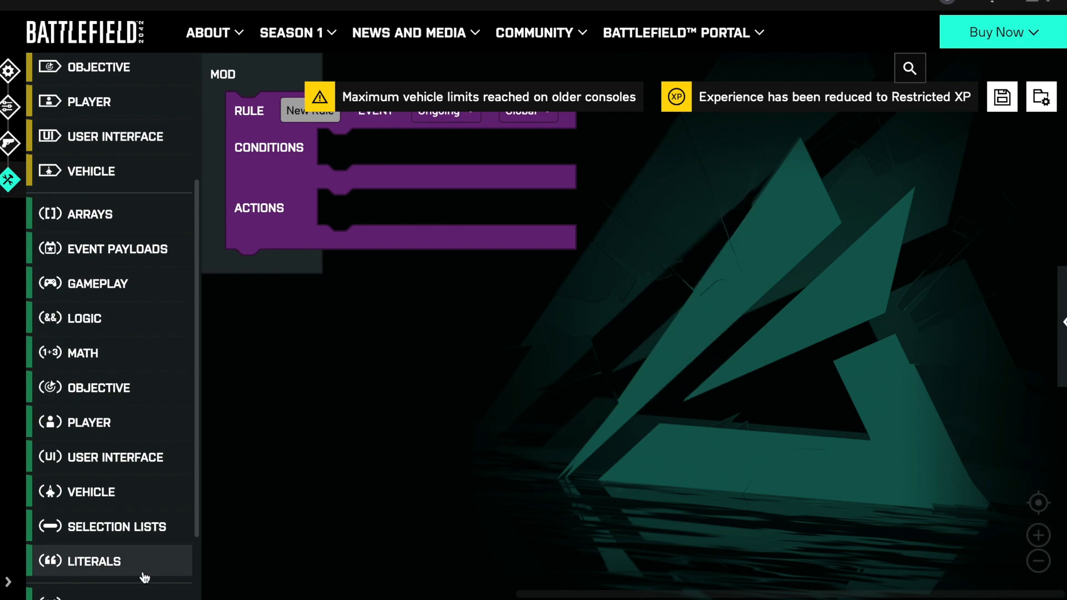
- Review the remaining Selection Lists blocks and the Literals, Variables, Subroutines and Control Actions categories
left_click(126, 528)
scroll(307, 458, "down", 5)
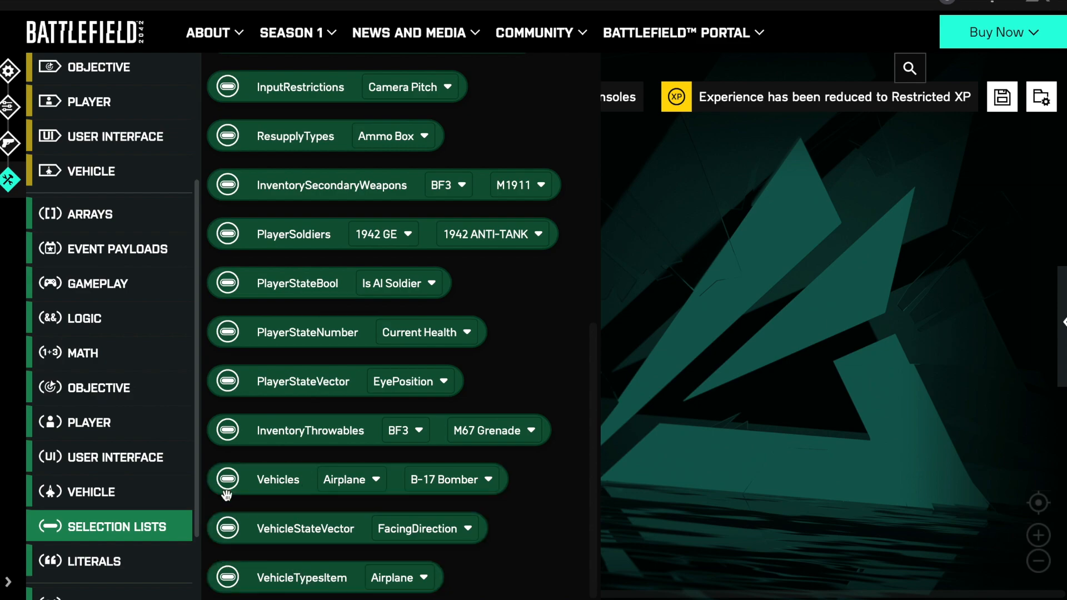
scroll(111, 394, "down", 2)
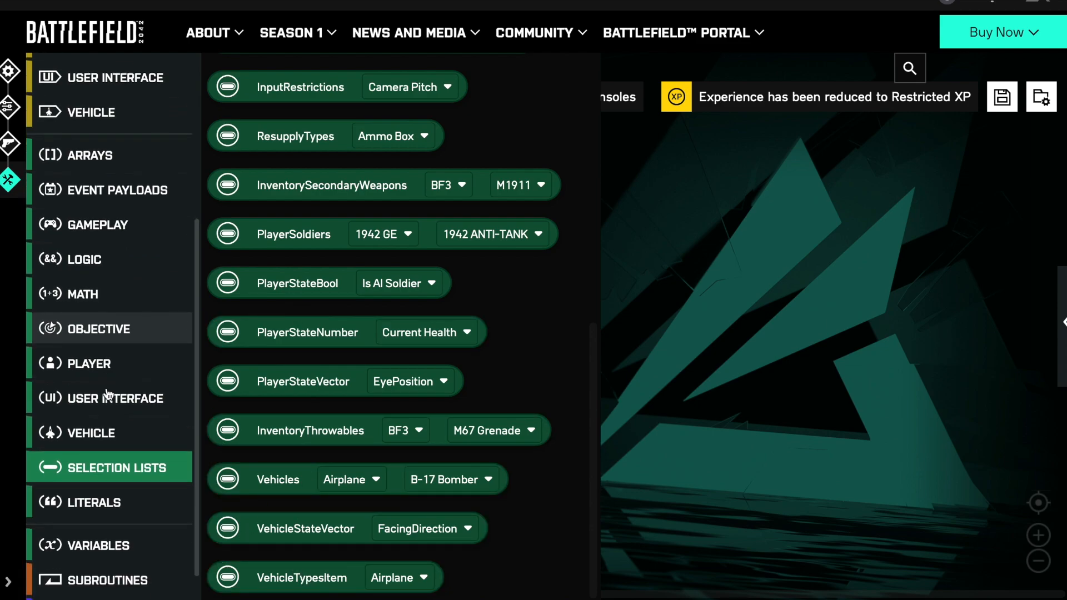
left_click(100, 479)
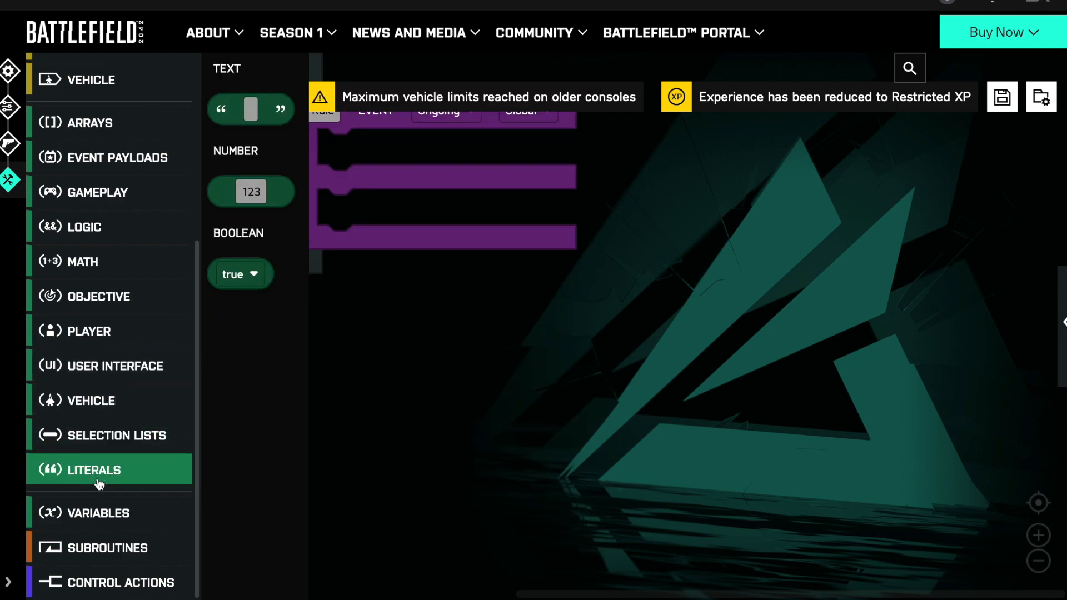
left_click(97, 513)
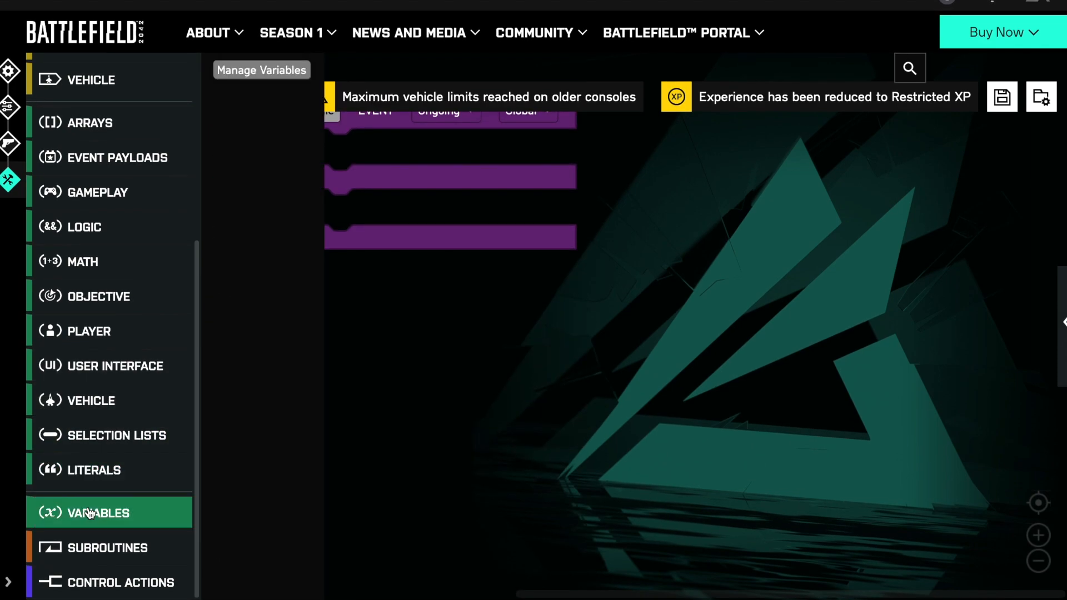
left_click(99, 547)
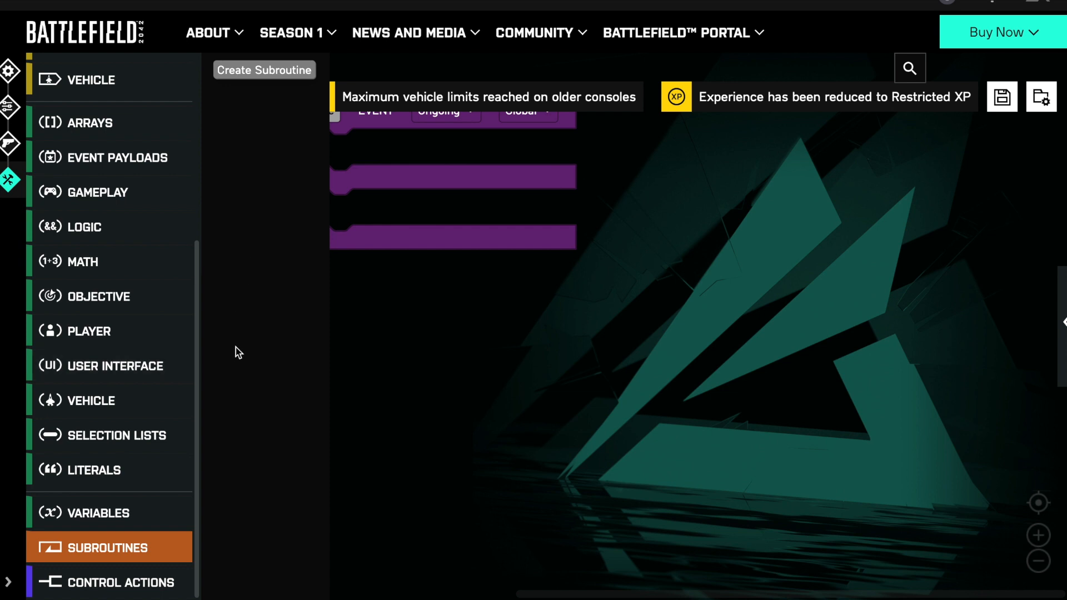
left_click(127, 582)
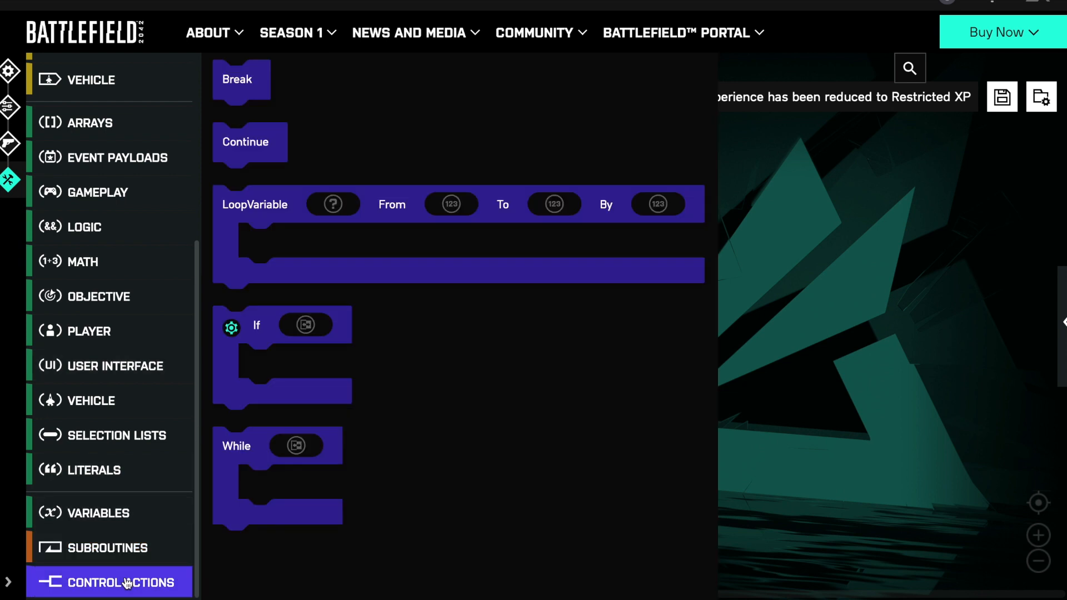